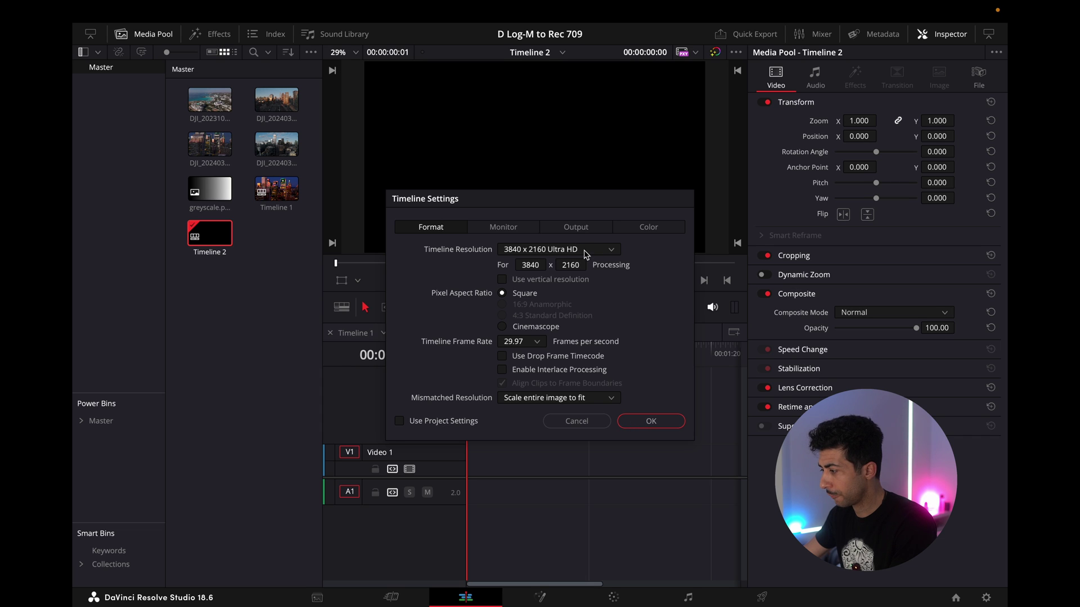
Step: Confirm the new timeline's settings and set the project's color science to DaVinci YRGB in the color management settings
left_click(649, 422)
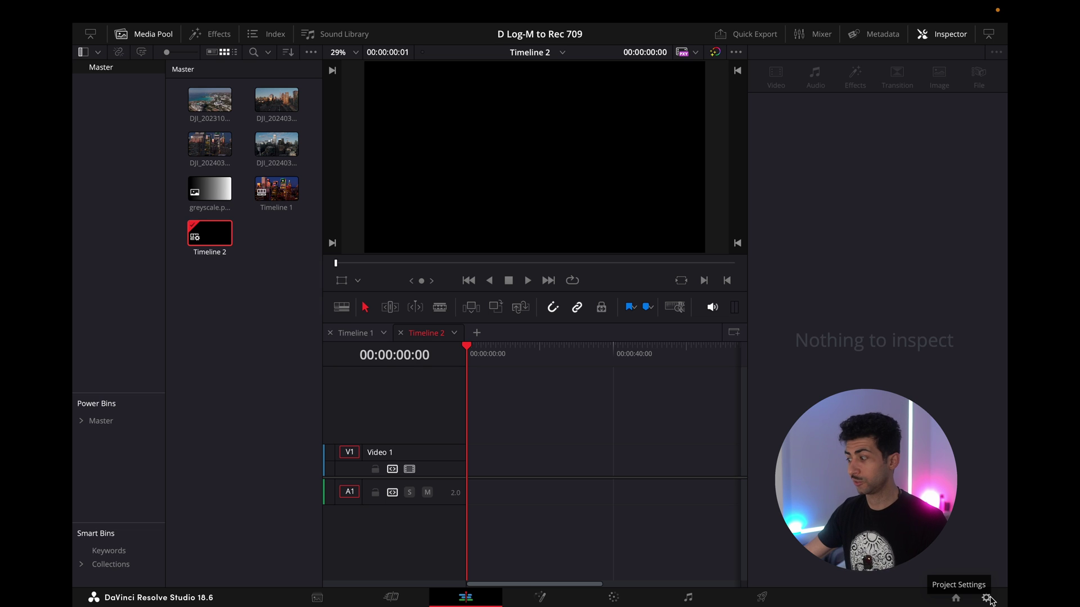
left_click(987, 598)
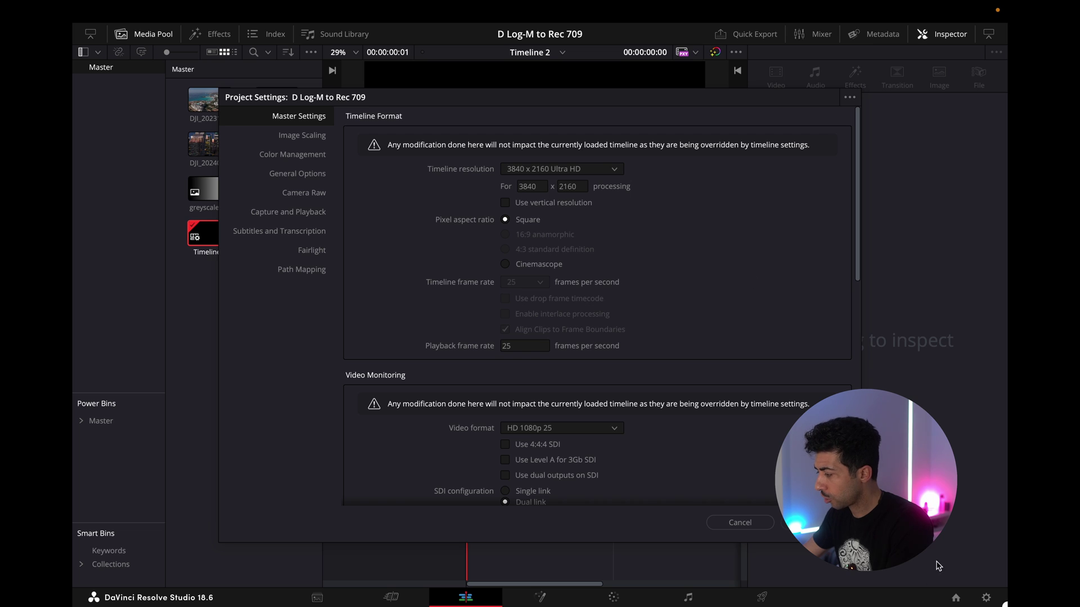
left_click(732, 521)
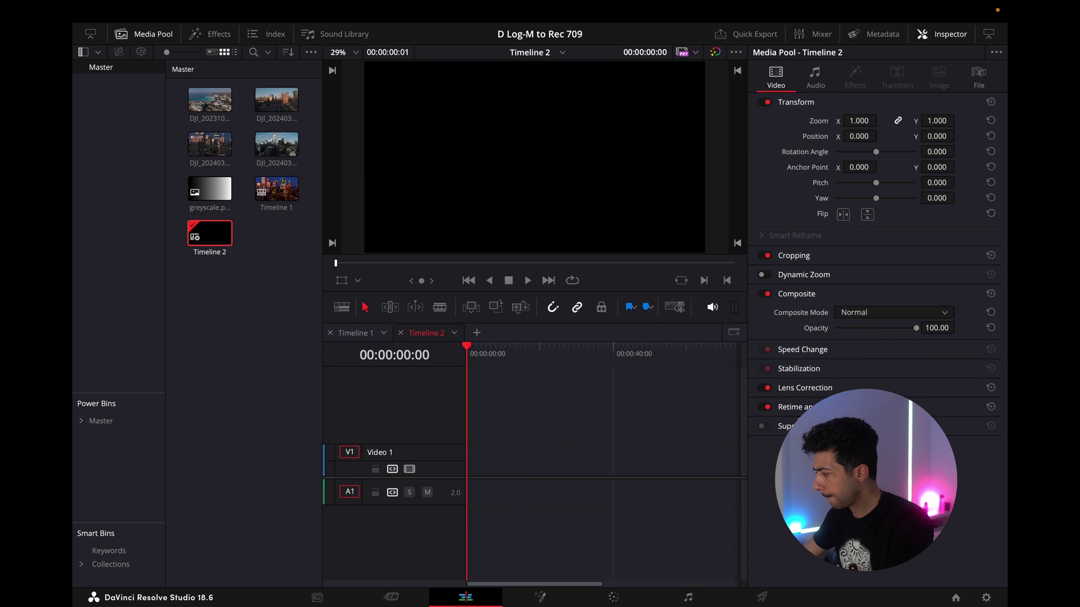
left_click(986, 598)
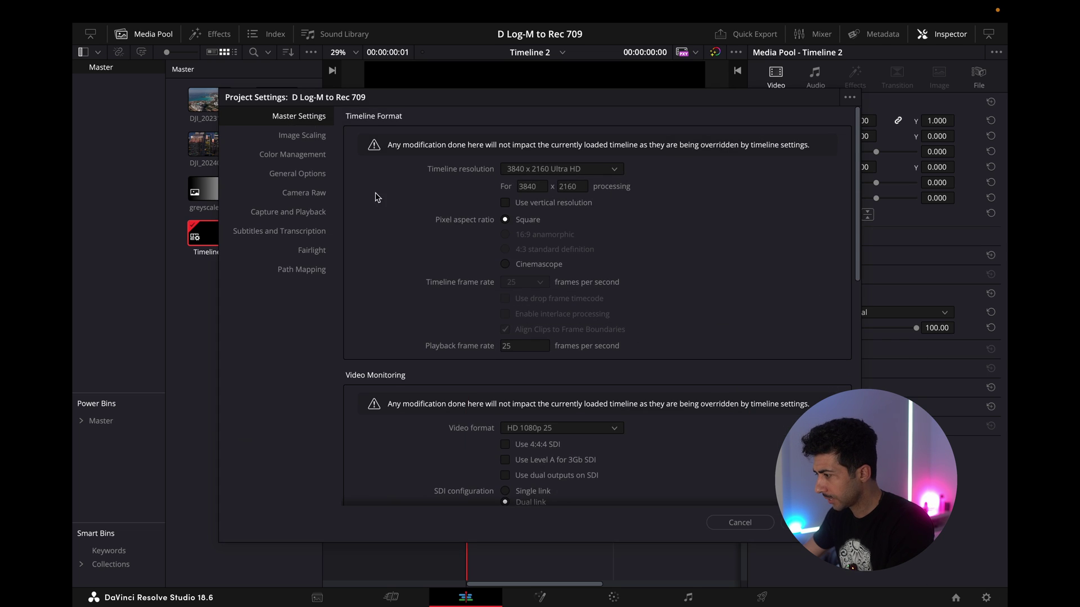
left_click(300, 154)
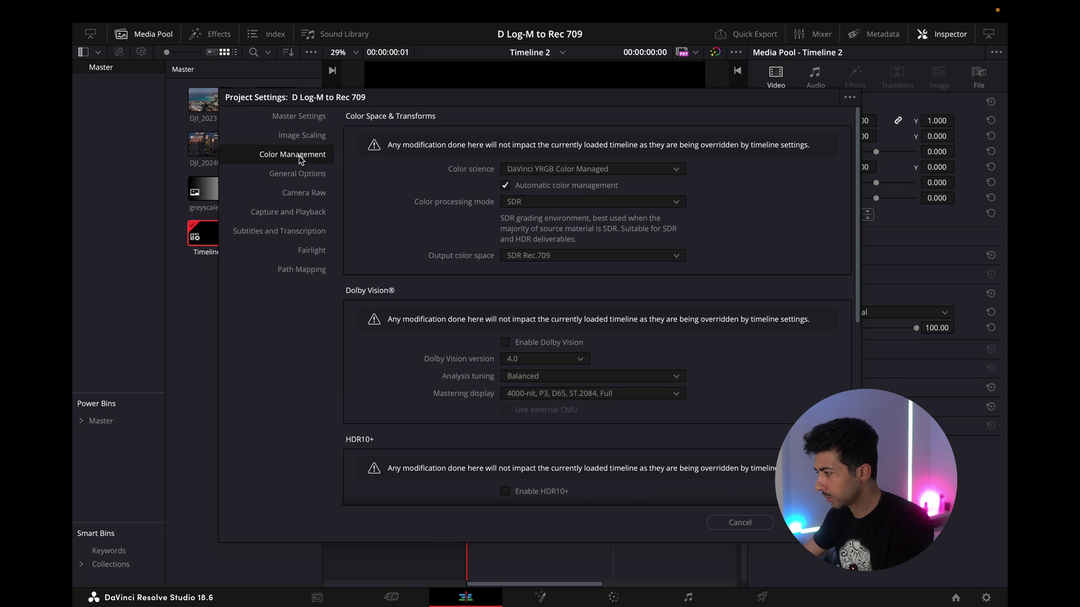
left_click(581, 170)
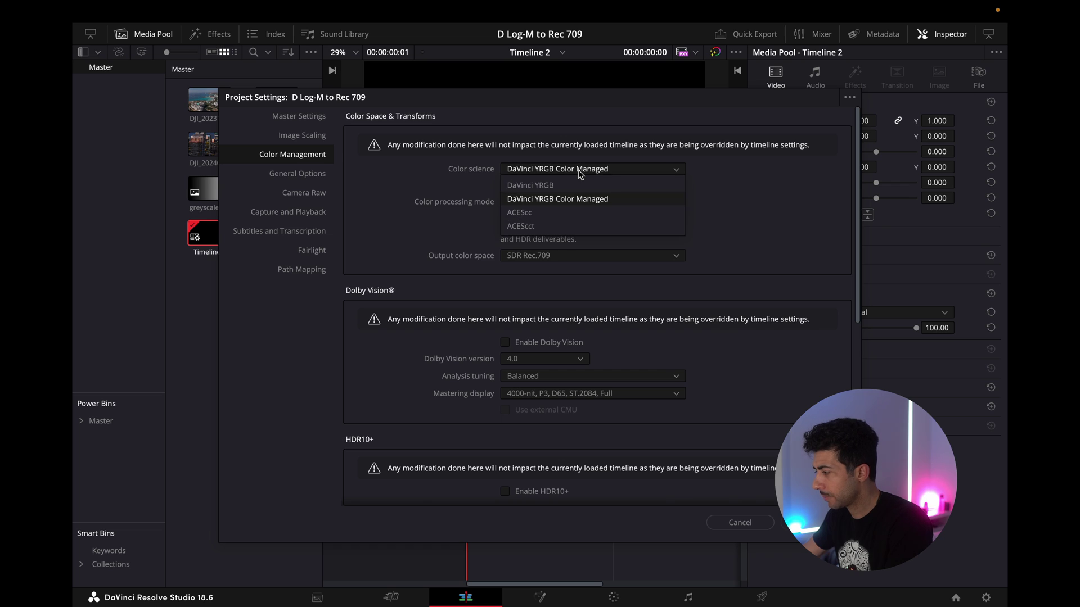
left_click(579, 184)
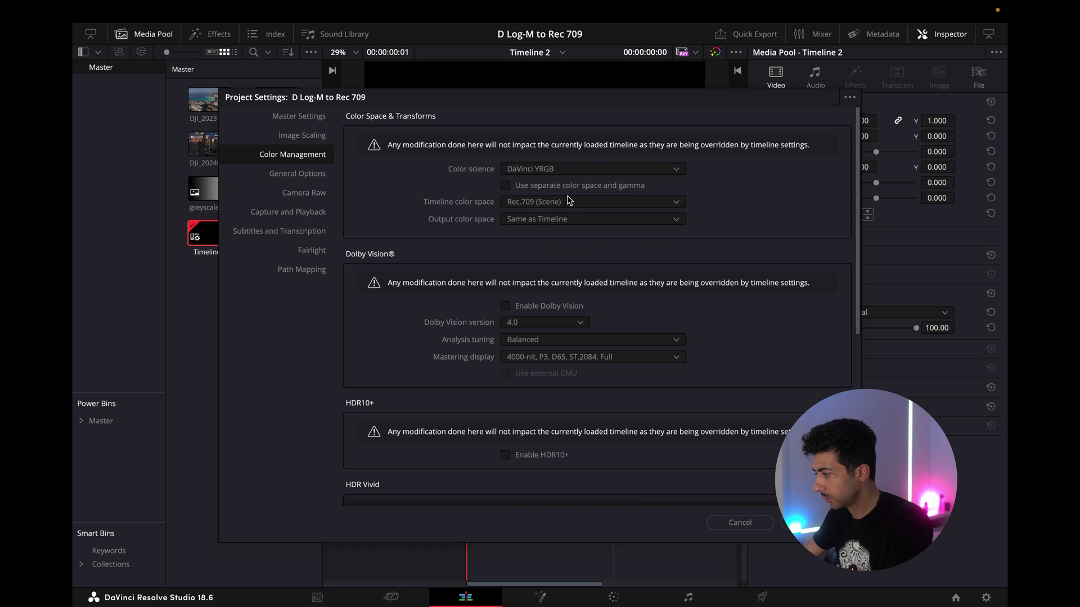
Step: Set the project's timeline color space to Rec.709-A
left_click(539, 203)
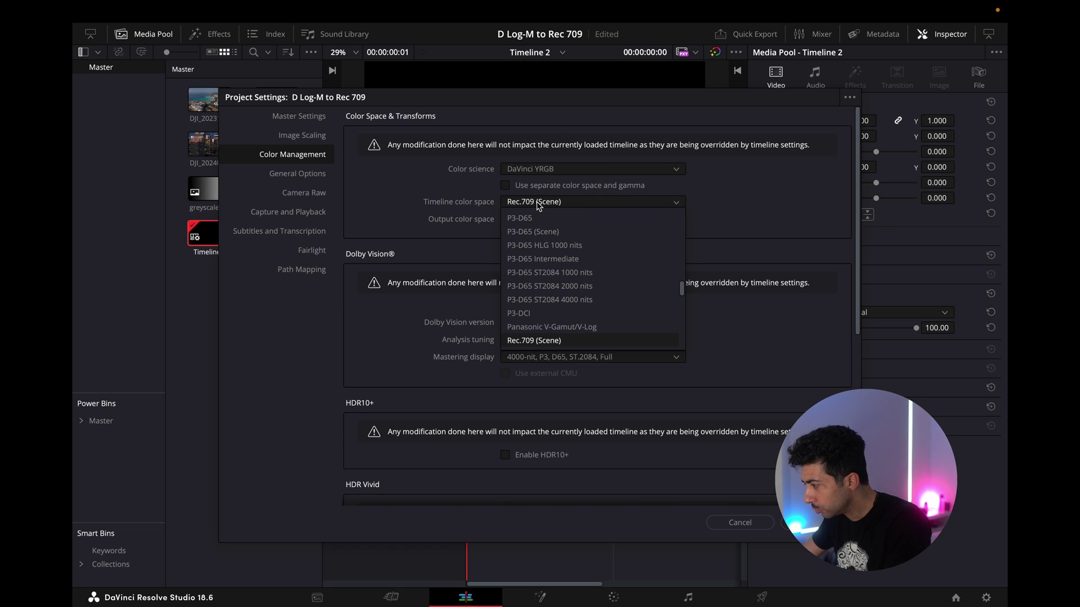
scroll(568, 316, "down", 2)
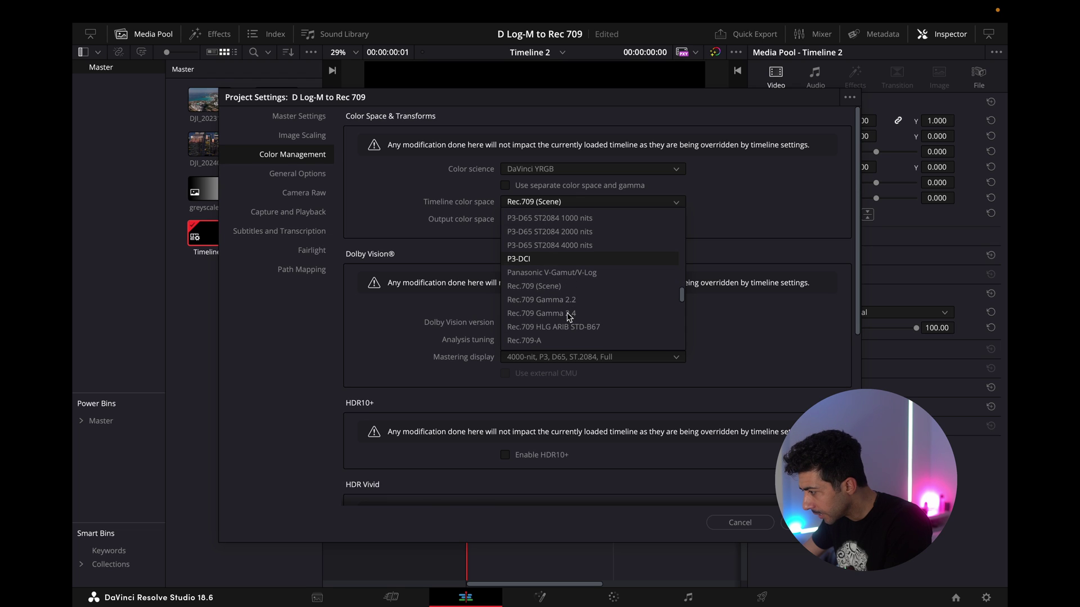
scroll(568, 316, "down", 2)
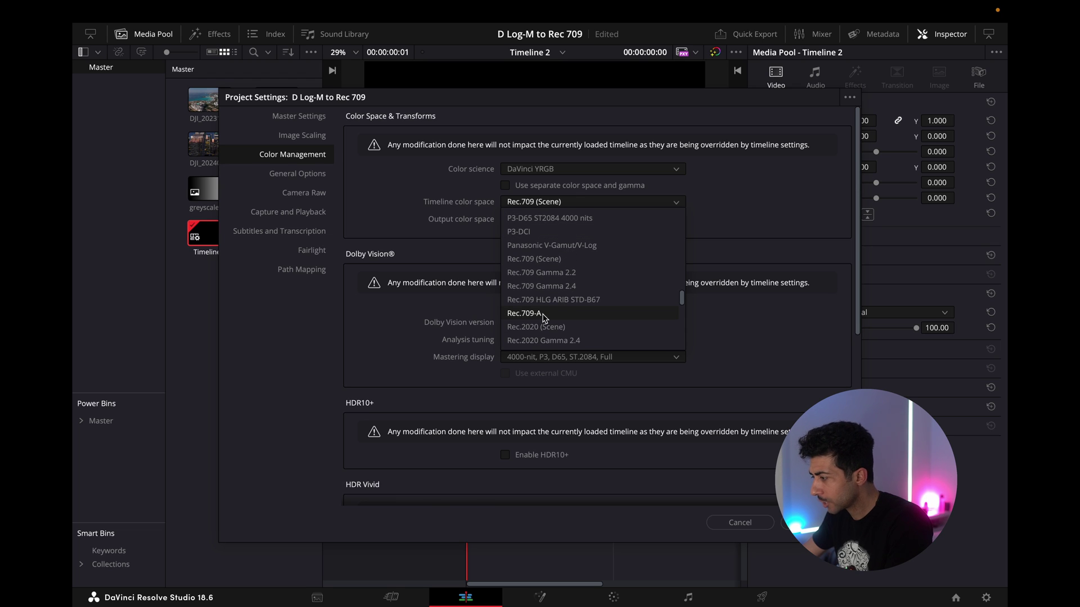
scroll(567, 281, "down", 1)
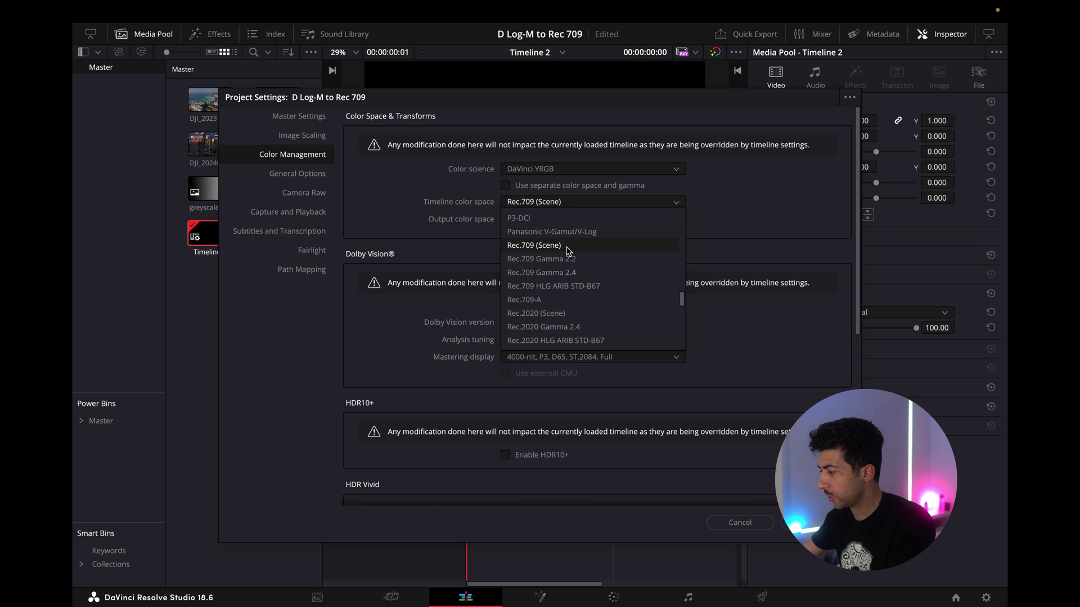
left_click(560, 300)
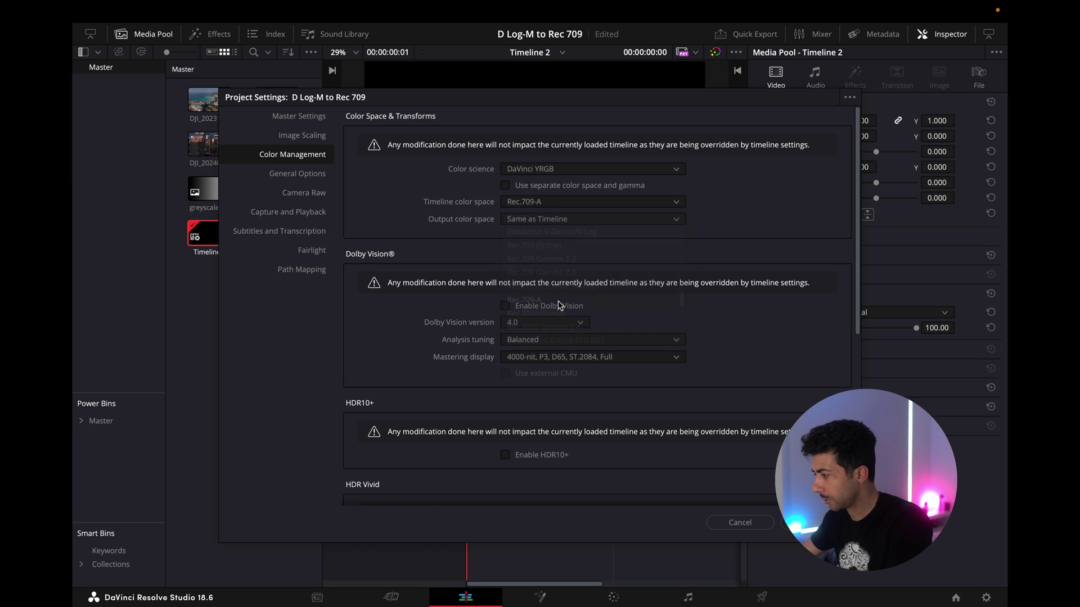
Step: Set the output color space to Rec.709-A and save the project settings
left_click(560, 220)
scroll(564, 283, "down", 5)
scroll(565, 284, "down", 1)
scroll(567, 323, "up", 1)
scroll(568, 330, "down", 5)
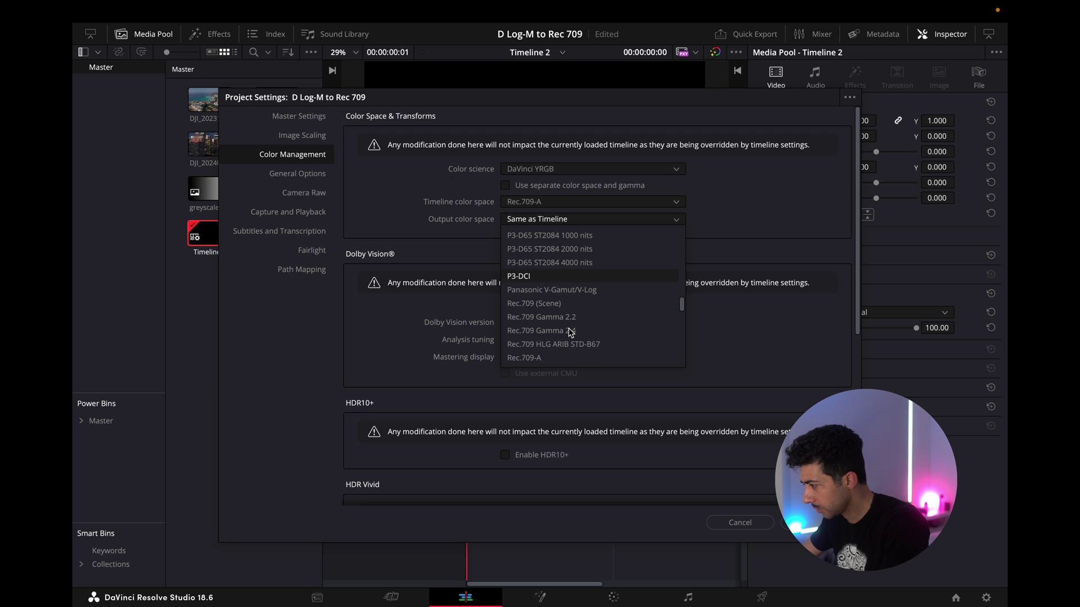
left_click(566, 332)
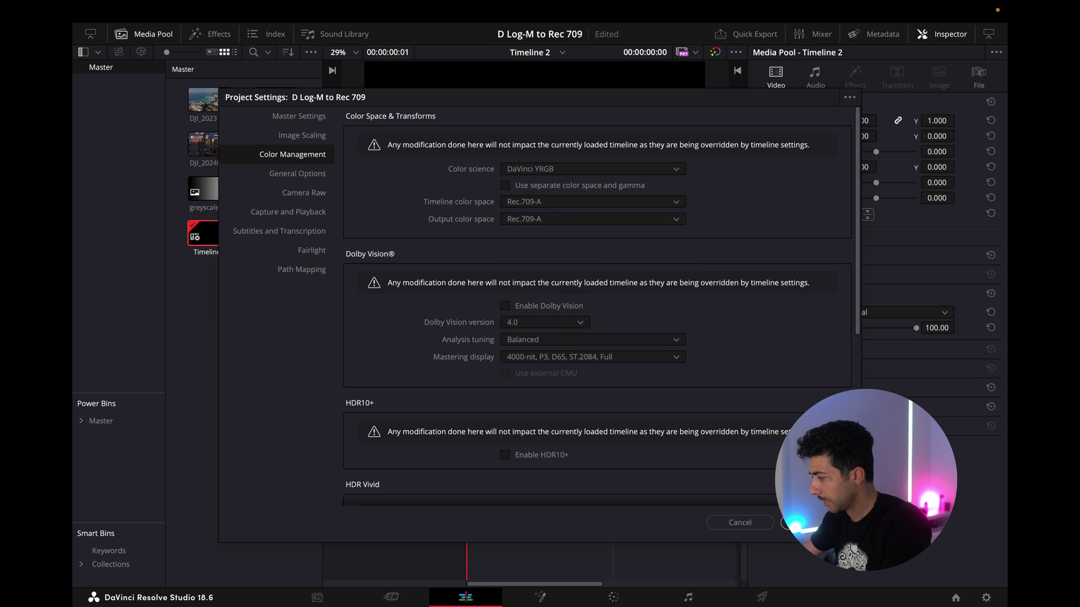
left_click(801, 523)
double_click(276, 188)
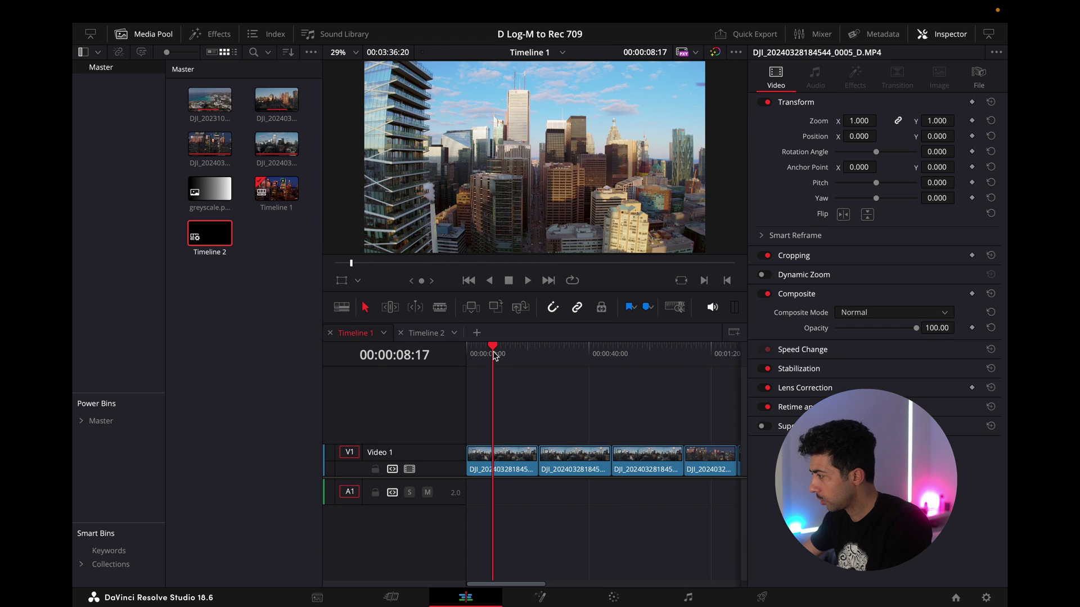
left_click(433, 333)
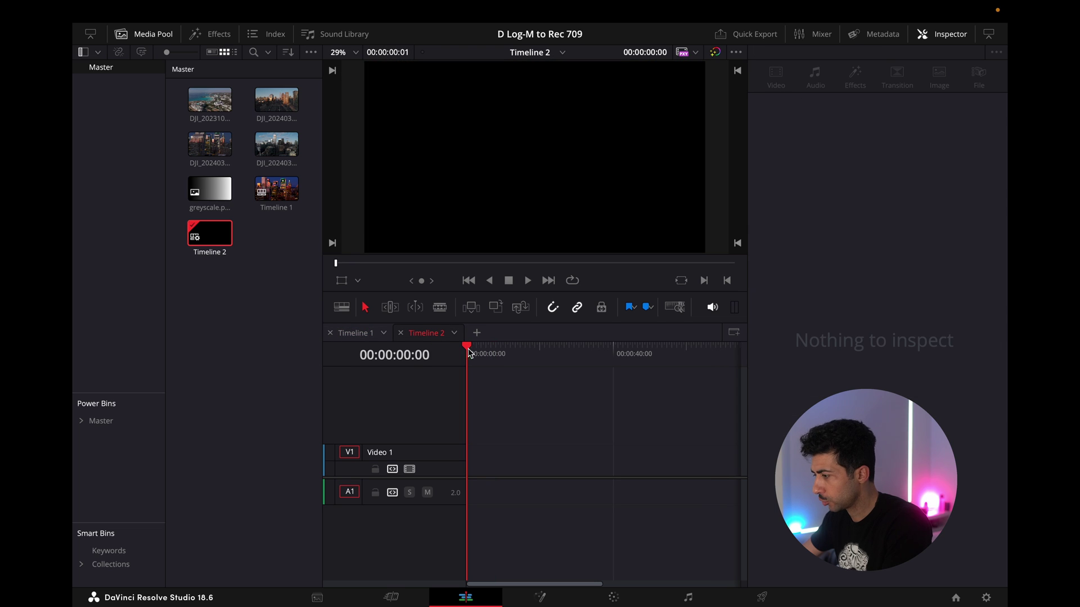
left_click_drag(276, 144, 481, 460)
left_click_drag(478, 357, 510, 364)
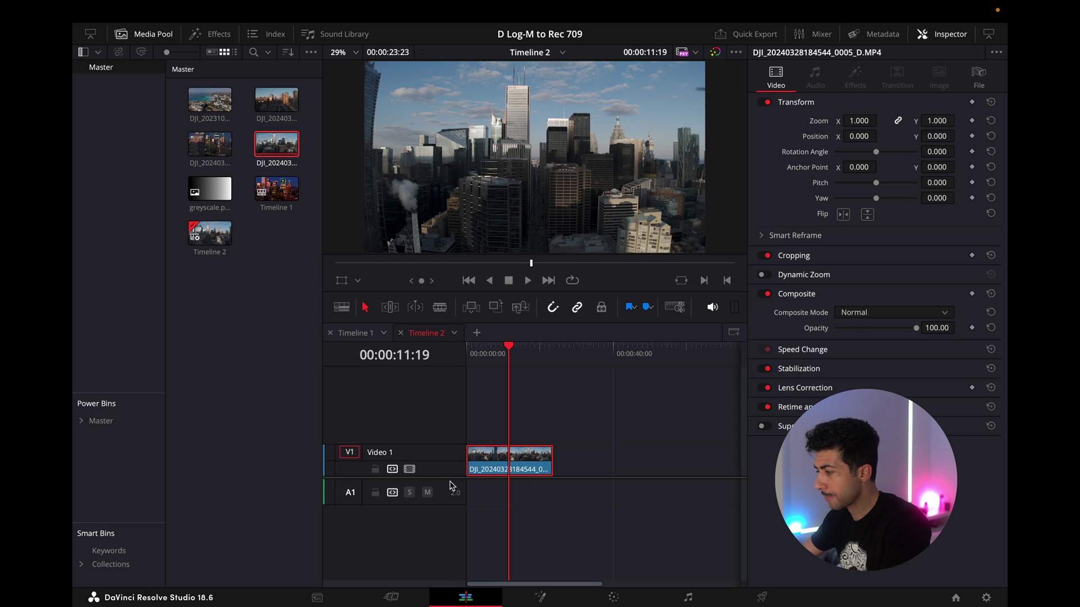
Step: Switch to the Color page with the Timeline 2 skyline clip ready for grading
left_click(146, 36)
left_click(147, 36)
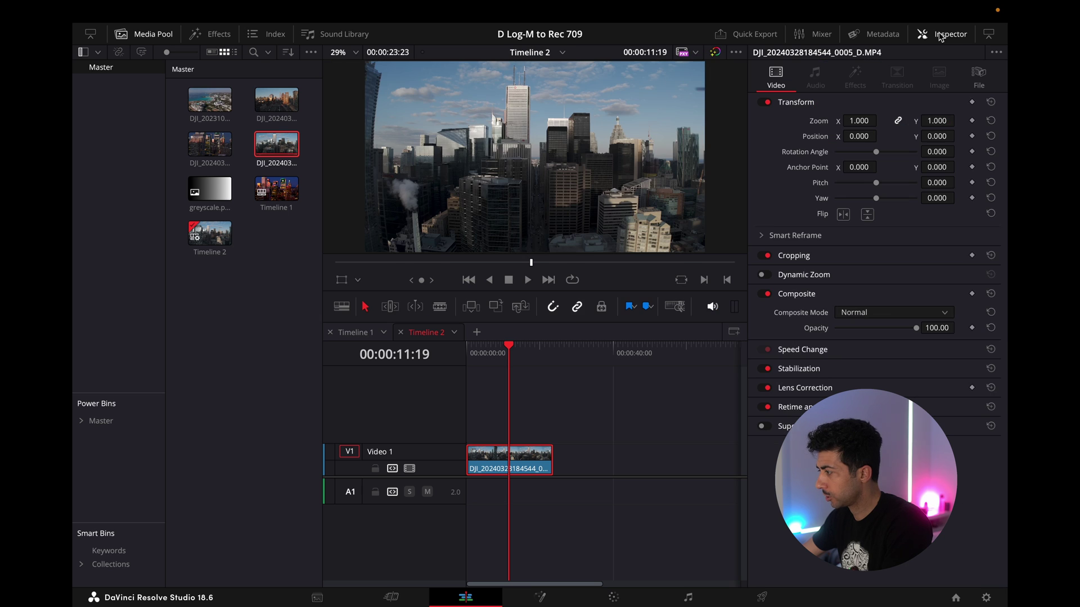
mouse_move(621, 604)
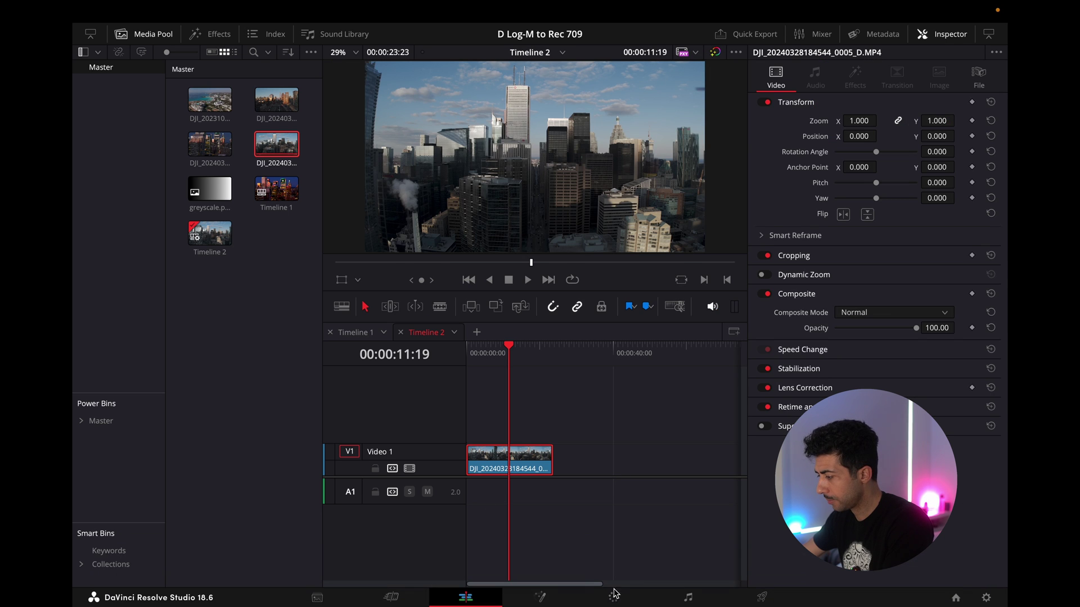
left_click(614, 598)
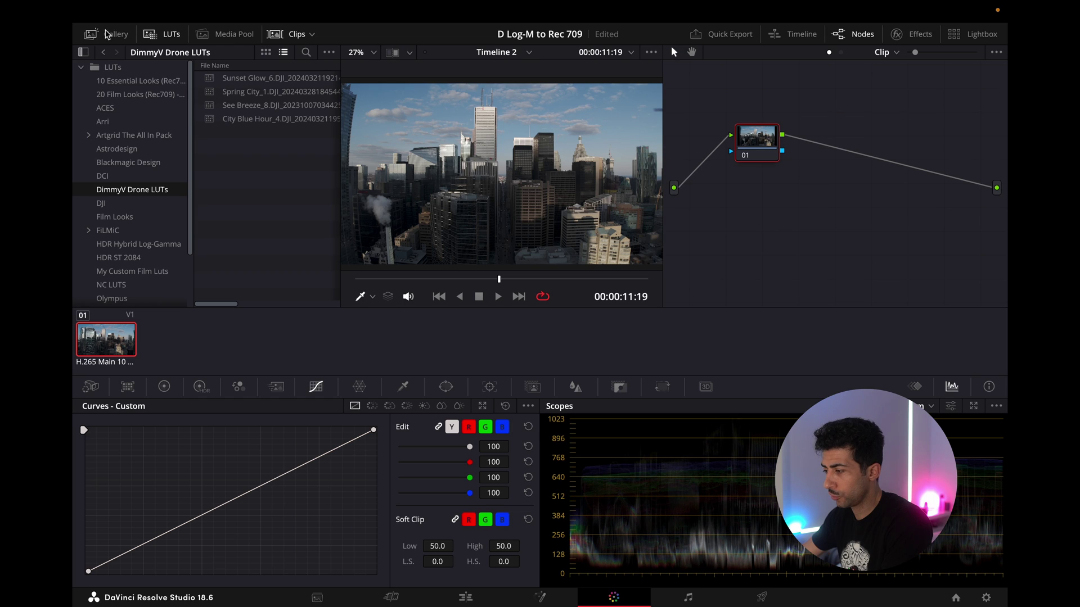
Step: Hide and redisplay the LUT browser, the node graph and the clip thumbnails
left_click(172, 35)
left_click(171, 35)
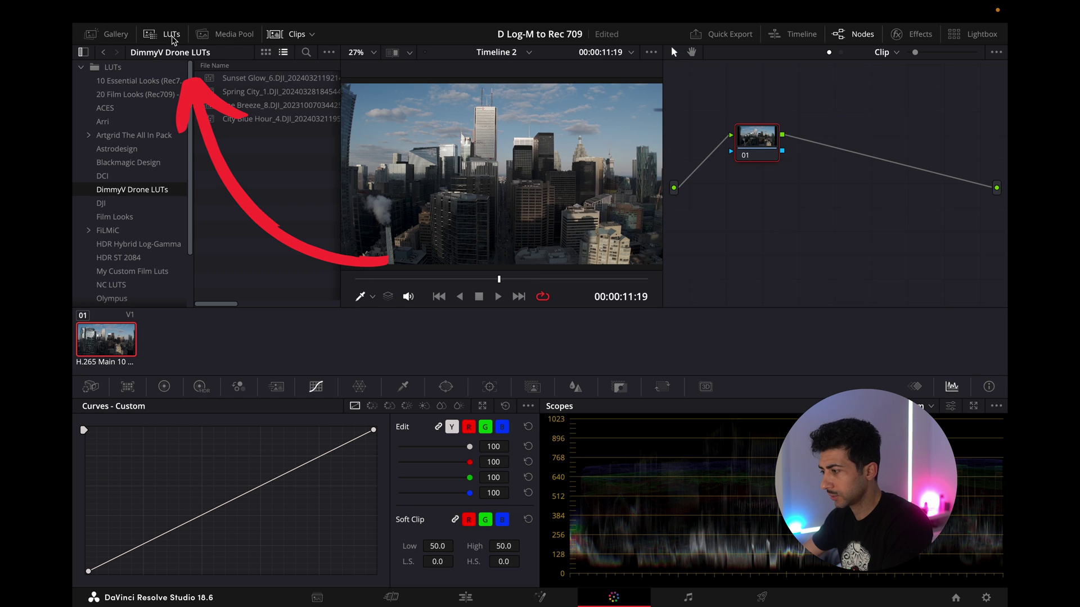
left_click(866, 36)
left_click(866, 36)
left_click(866, 36)
left_click(866, 36)
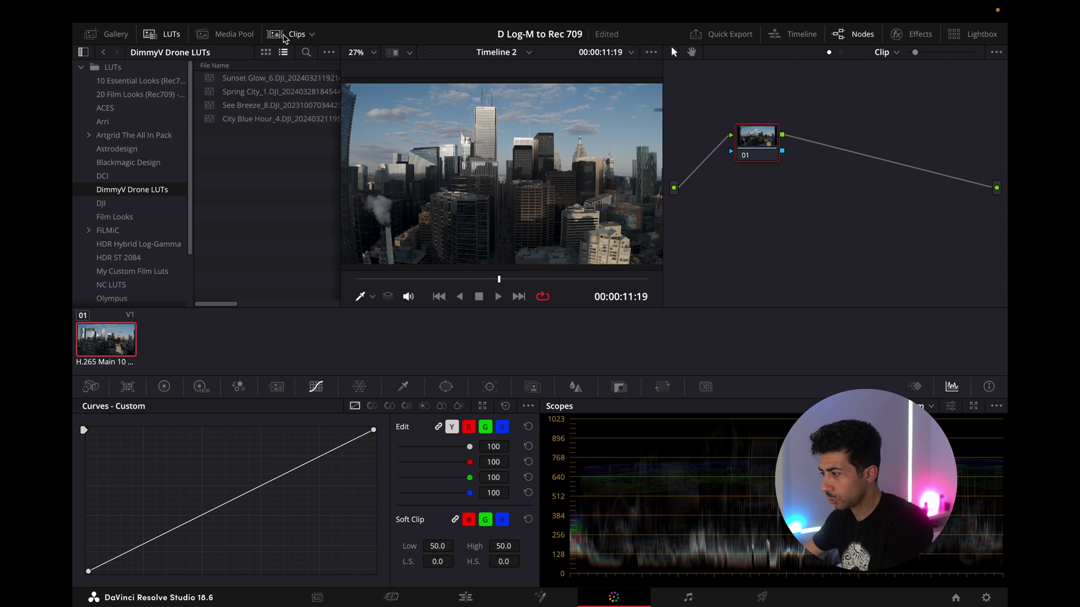
left_click(287, 34)
left_click(287, 34)
left_click(286, 35)
left_click(285, 35)
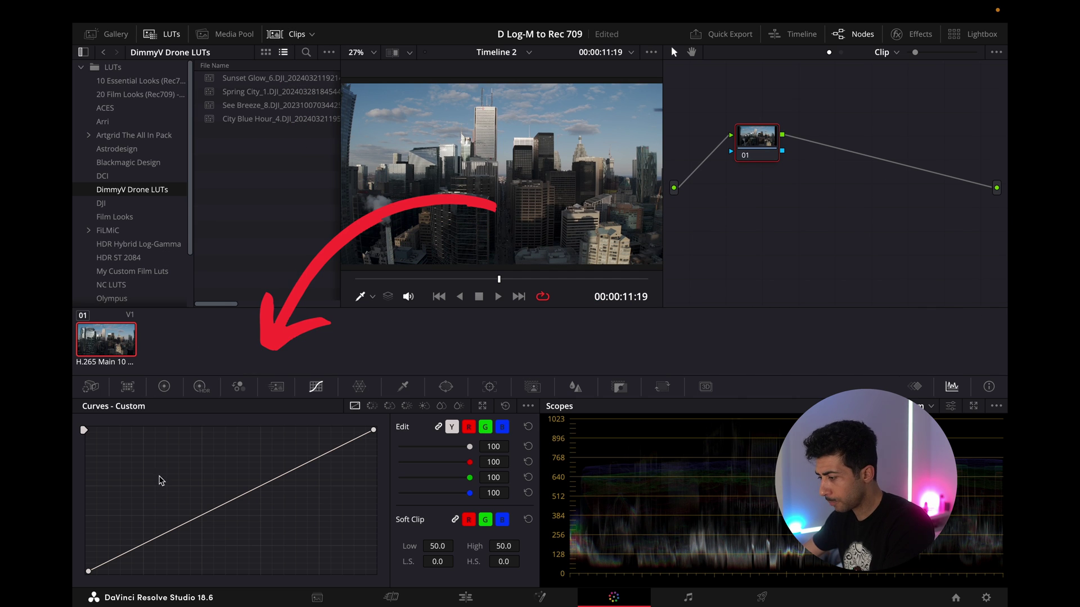
Step: Display the High Dynamic Range color wheels and choose Waveform as the scope type after trying Parade
left_click(163, 387)
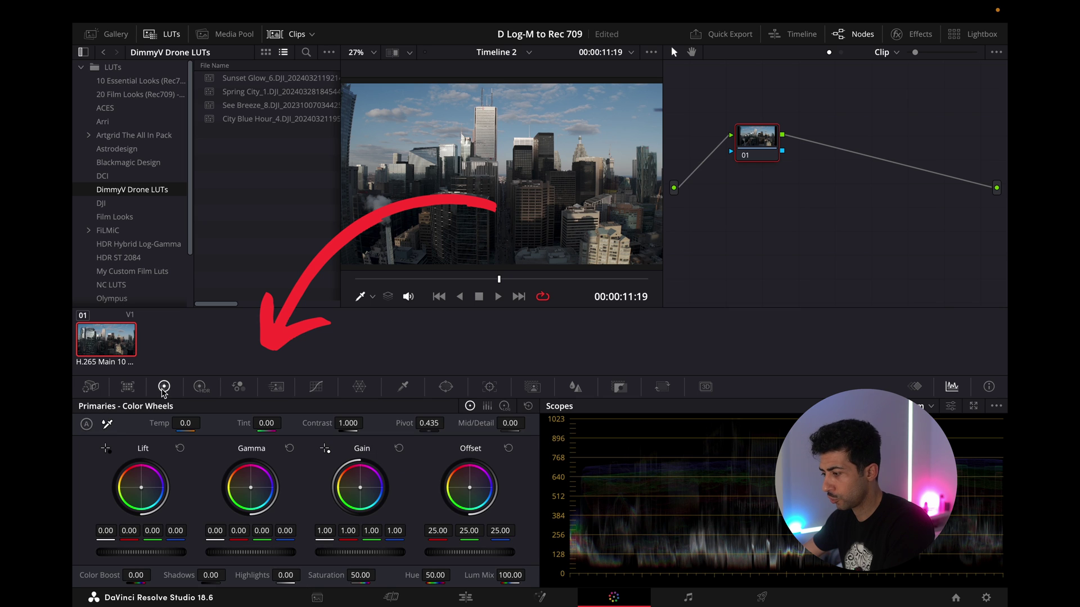
left_click(201, 388)
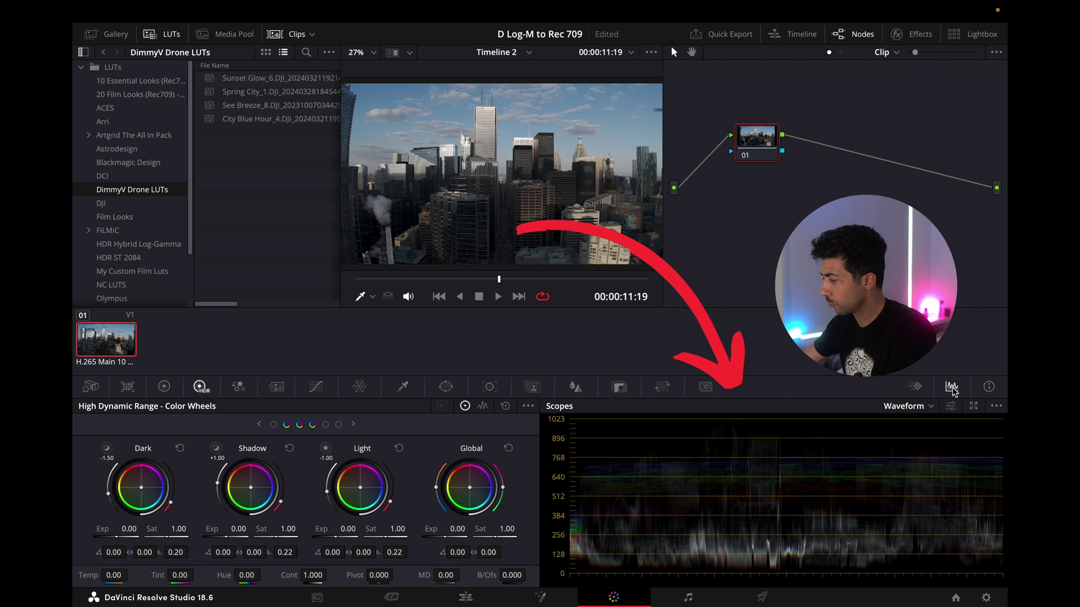
left_click(929, 406)
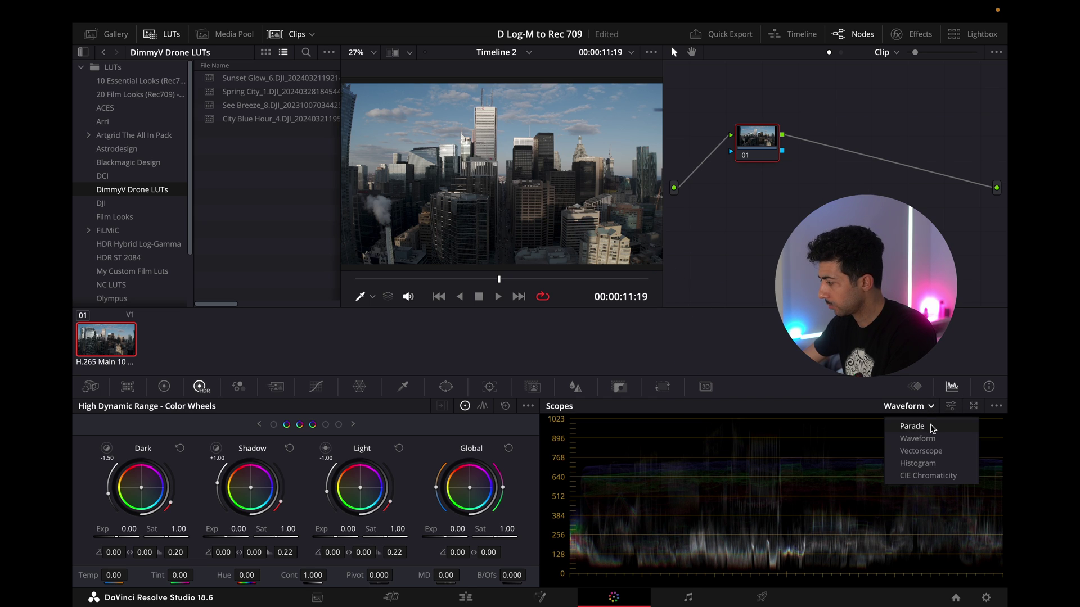
left_click(911, 426)
left_click(929, 406)
left_click(920, 439)
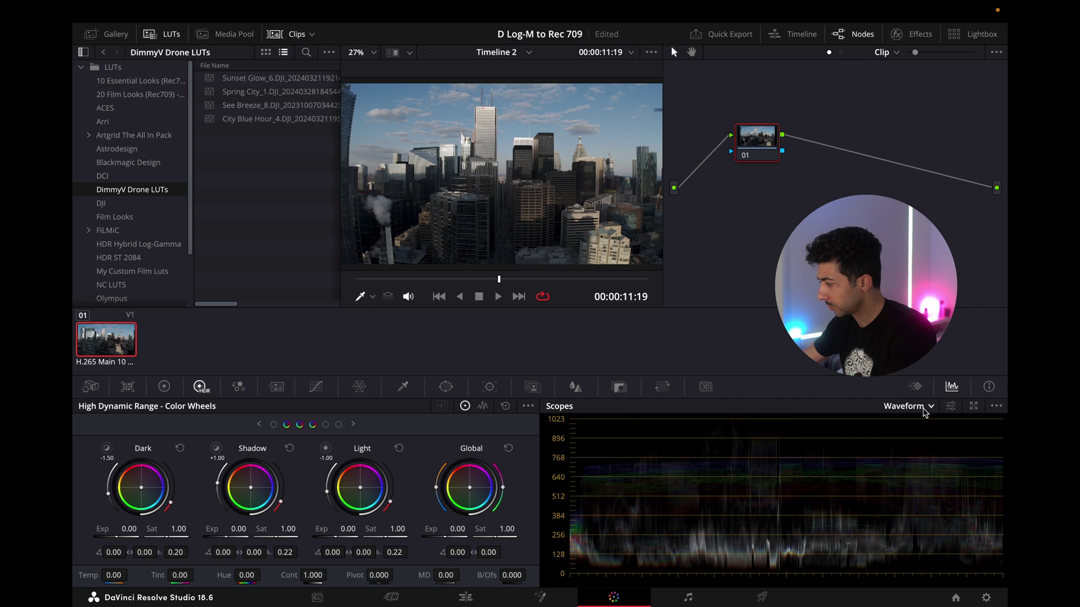
left_click(926, 413)
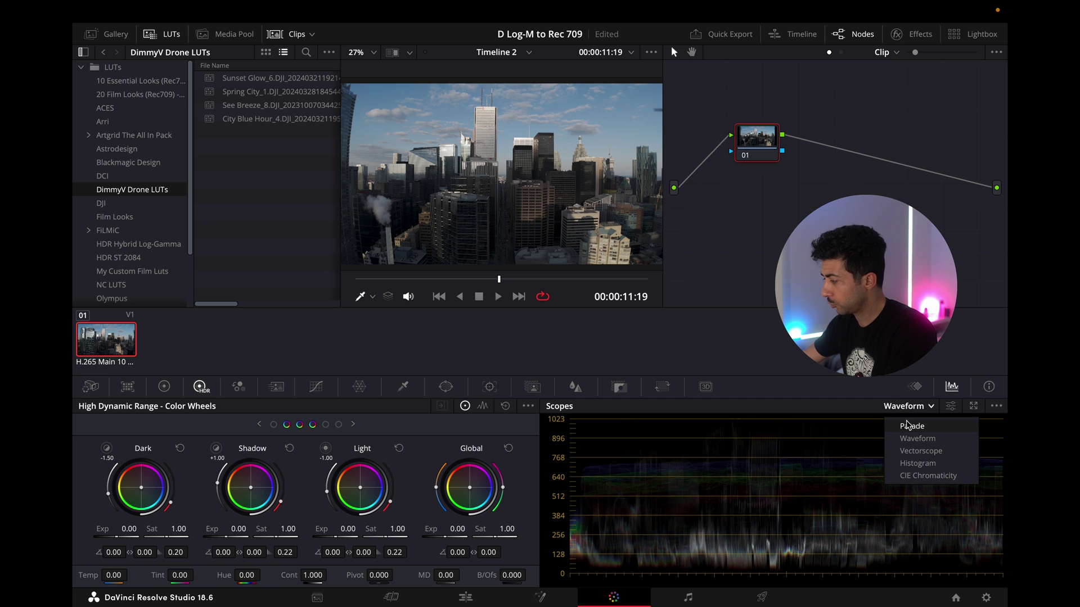
left_click(905, 439)
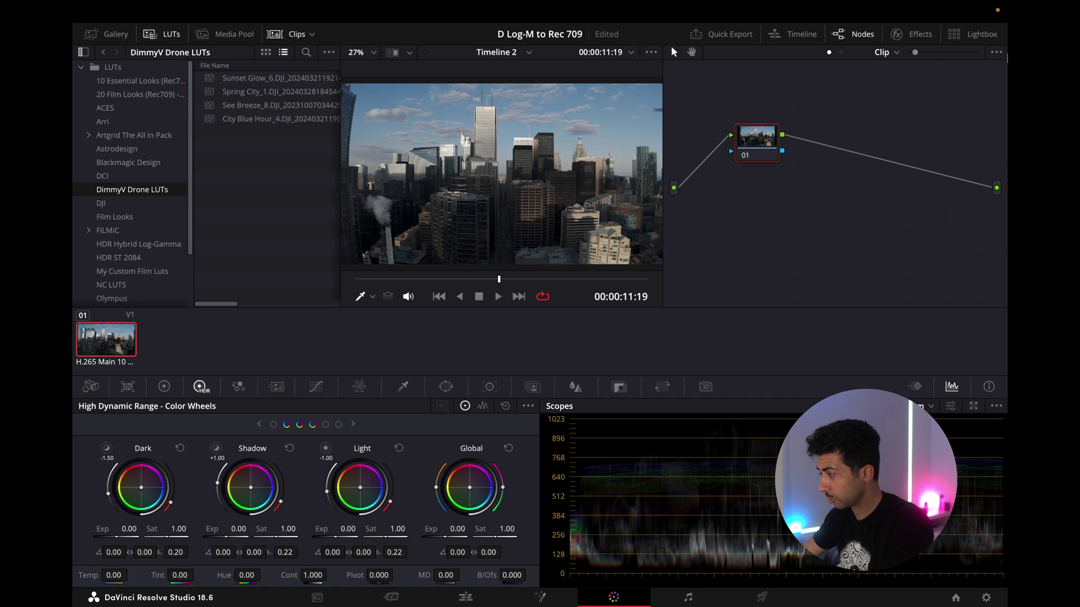
Step: Reposition node 01 in the node graph and extend the chain to two serial nodes
left_click_drag(760, 151, 738, 170)
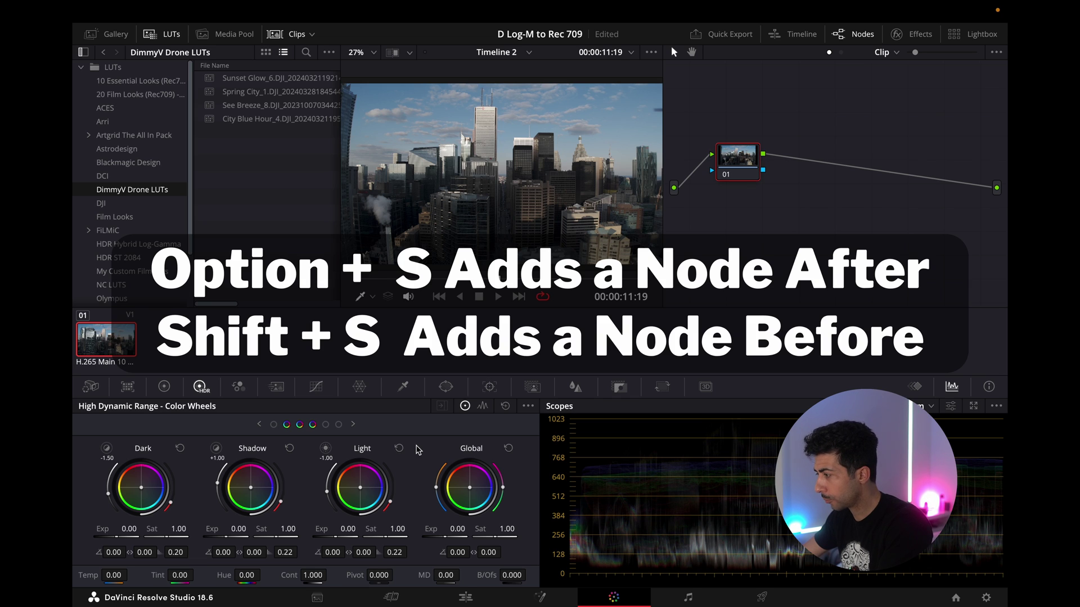
key("alt+s")
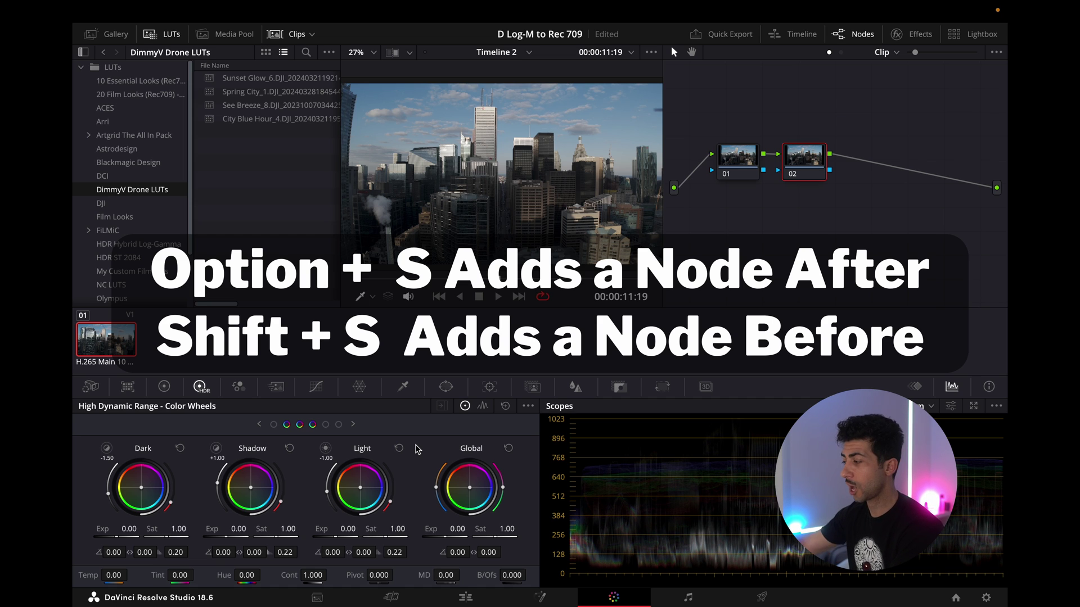
key("shift+s")
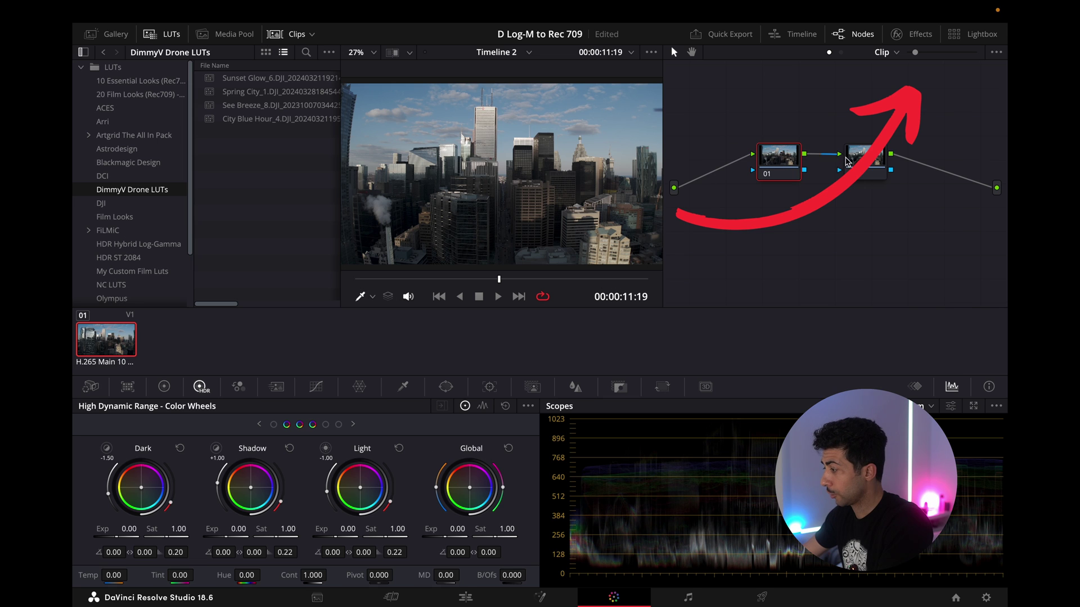
Step: Search the effects library for "trans" and apply the Color Space Transform effect to node 02
left_click(915, 35)
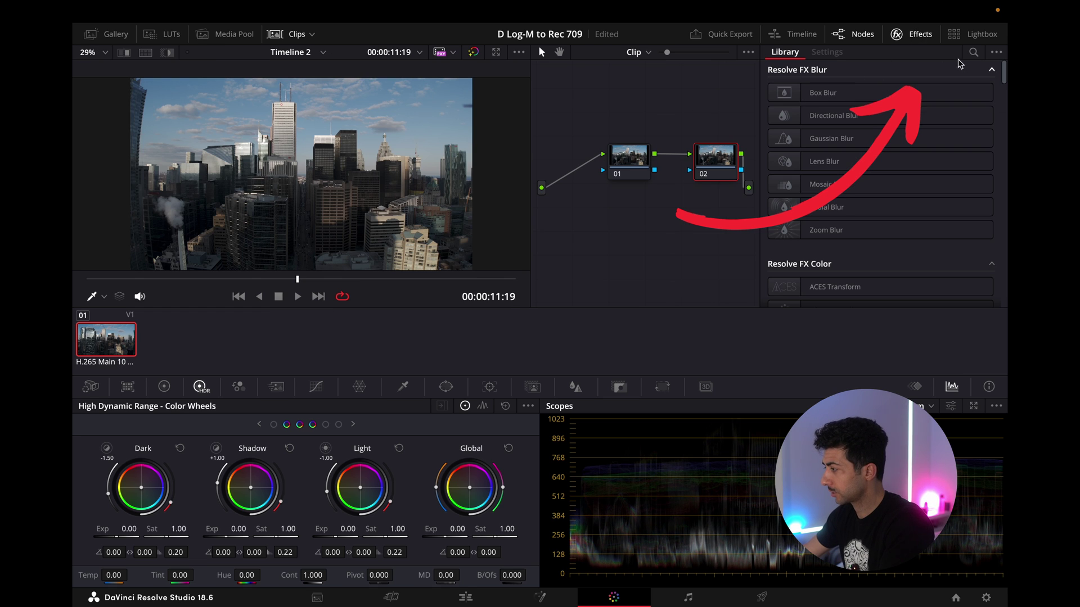
left_click(975, 53)
type("trans")
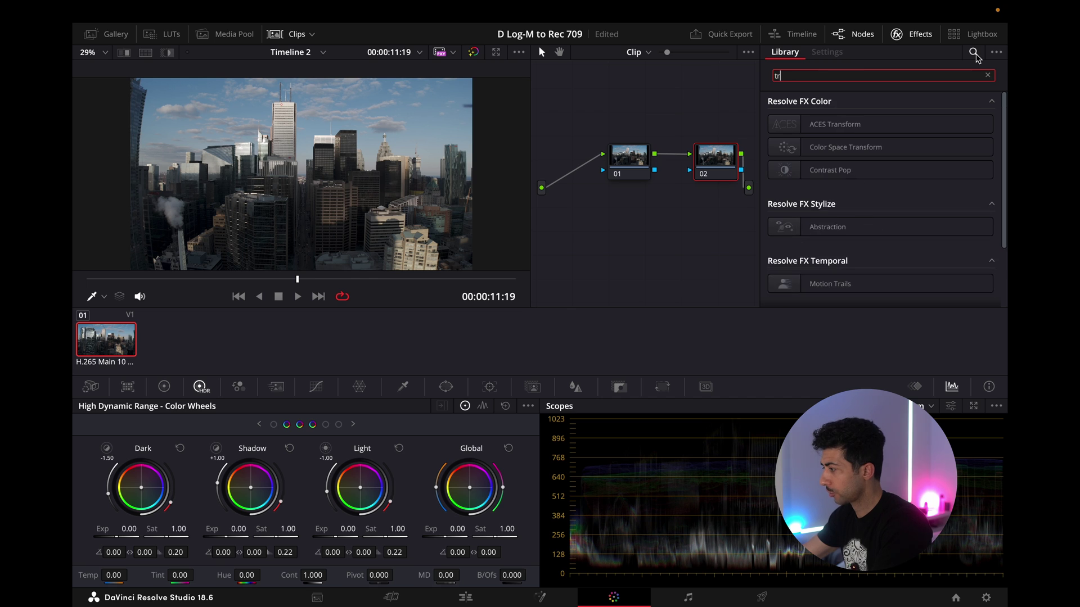
left_click_drag(851, 157, 712, 163)
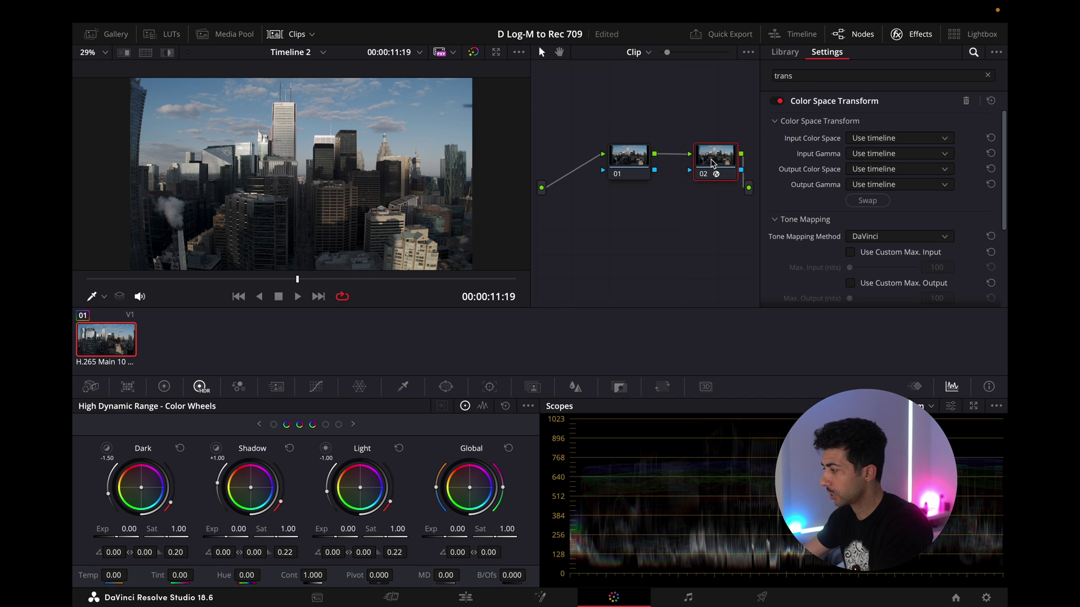
Step: Examine the input color space options of the Color Space Transform on node 02
left_click(887, 139)
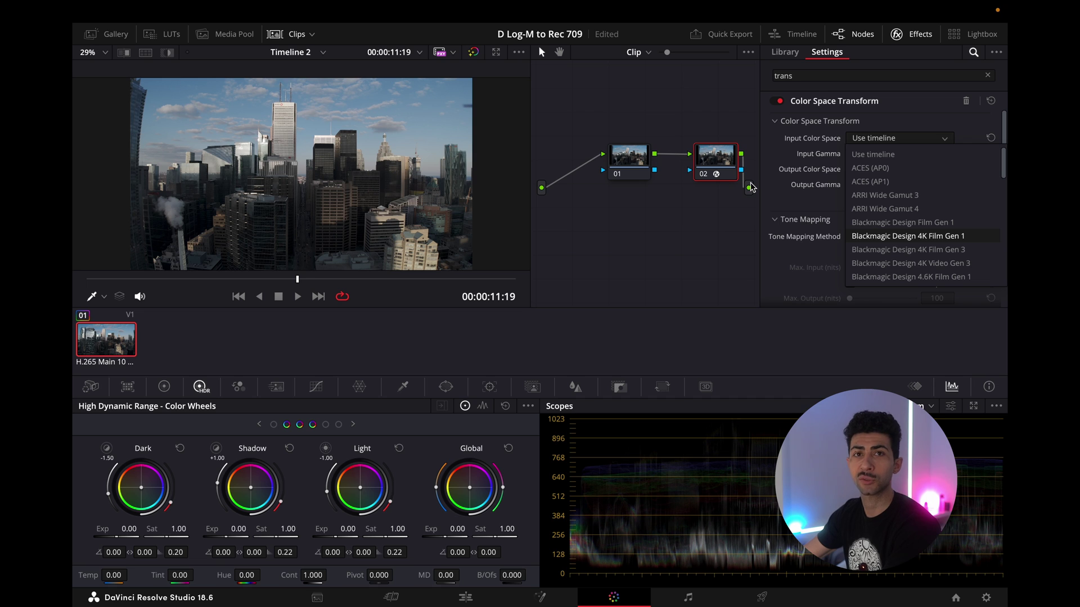
left_click(710, 188)
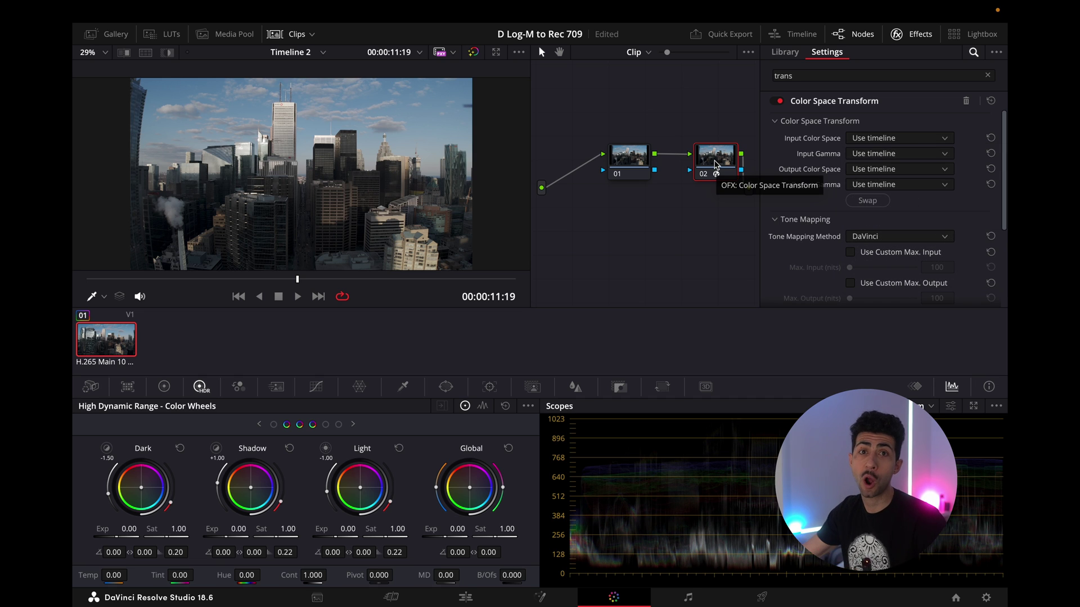
Step: Hide the effects library and remove the Color Space Transform effect from node 02
left_click(916, 35)
right_click(772, 158)
left_click(785, 167)
right_click(740, 166)
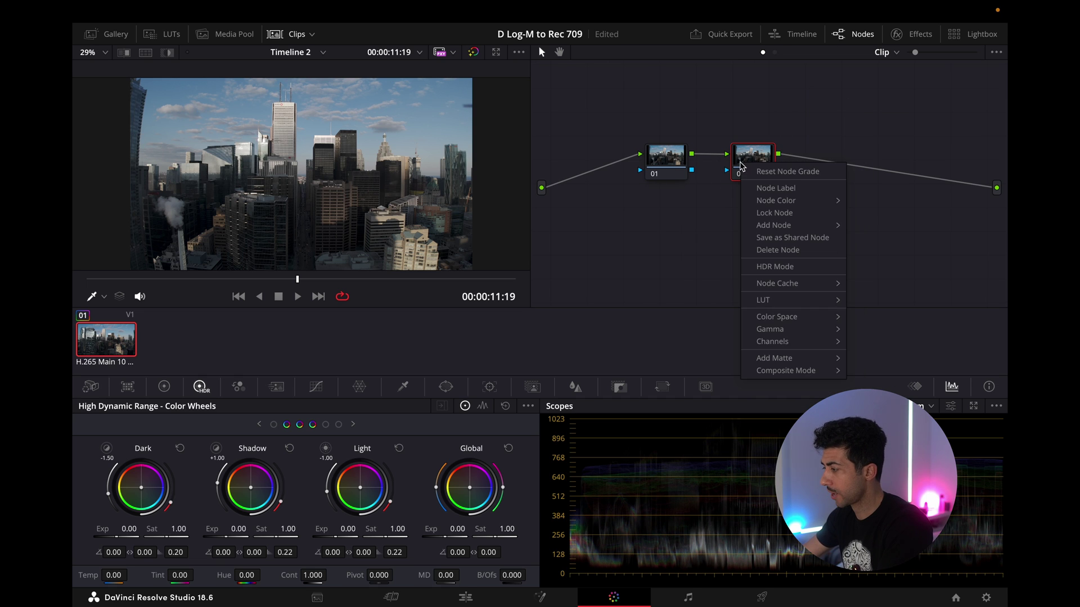
left_click(736, 186)
Step: Apply the DJI Air 3 D-Log M to Rec.709 V1 LUT from the DJI LUT folder to node 02
left_click(163, 35)
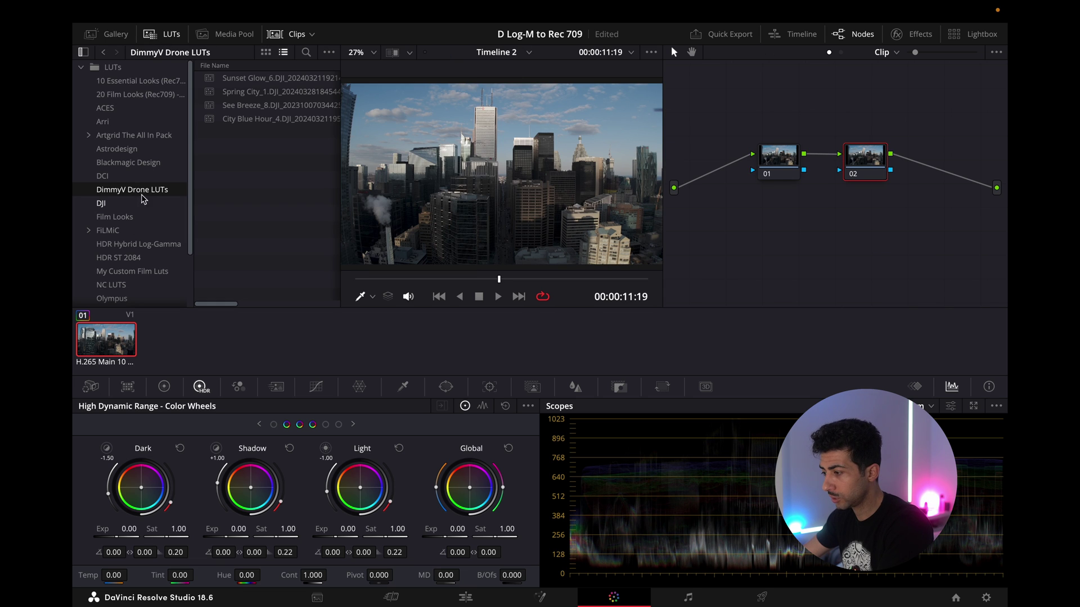
left_click(100, 203)
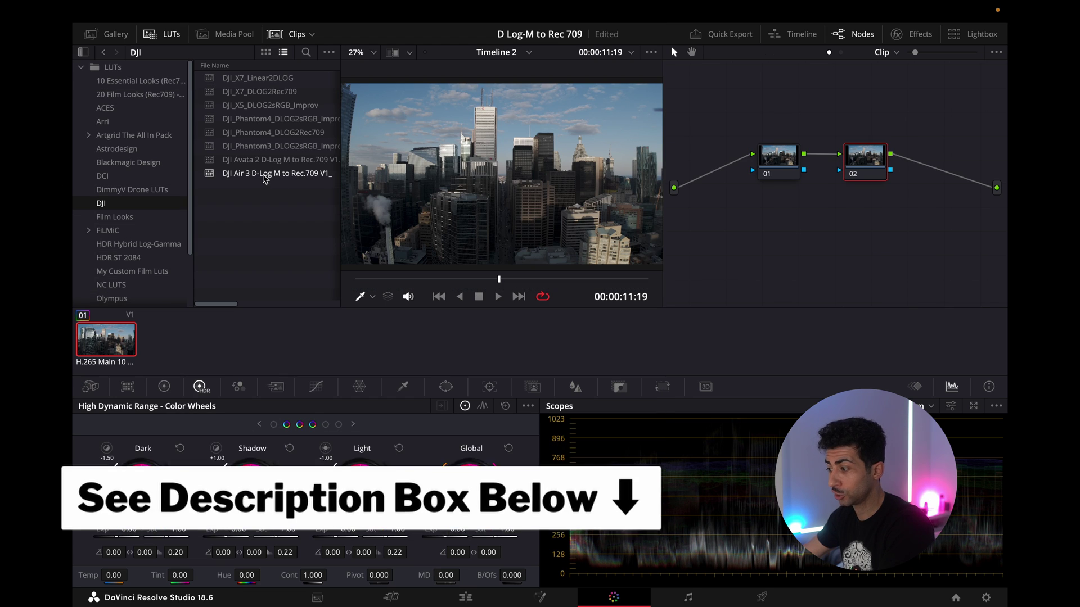
double_click(264, 179)
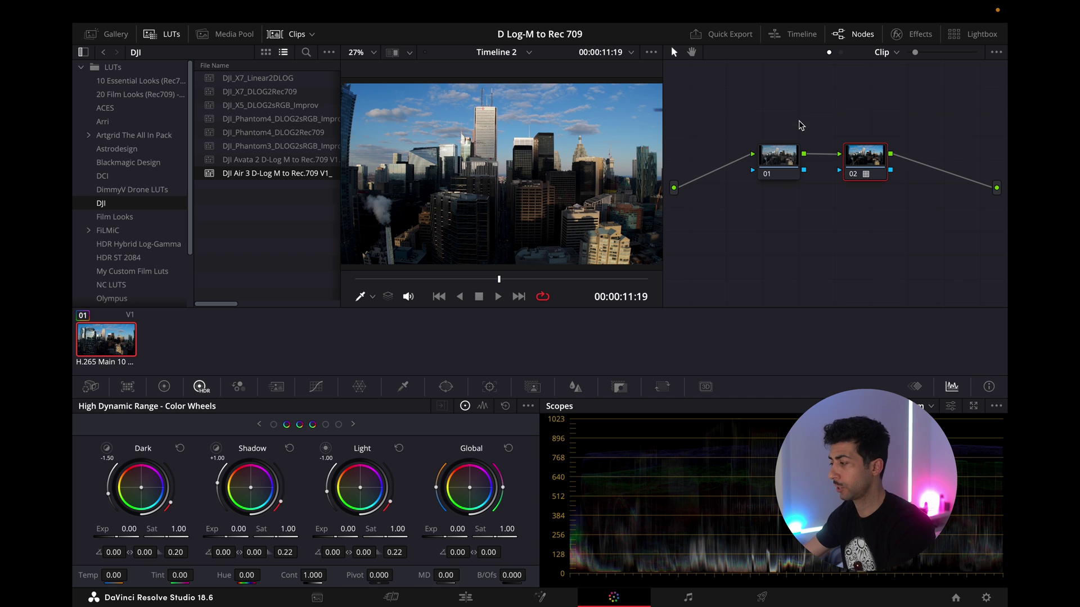
Step: Move node 02 farther from node 01, and disable and re-enable it to compare the image with and without the LUT
left_click_drag(866, 165, 910, 167)
left_click(773, 168)
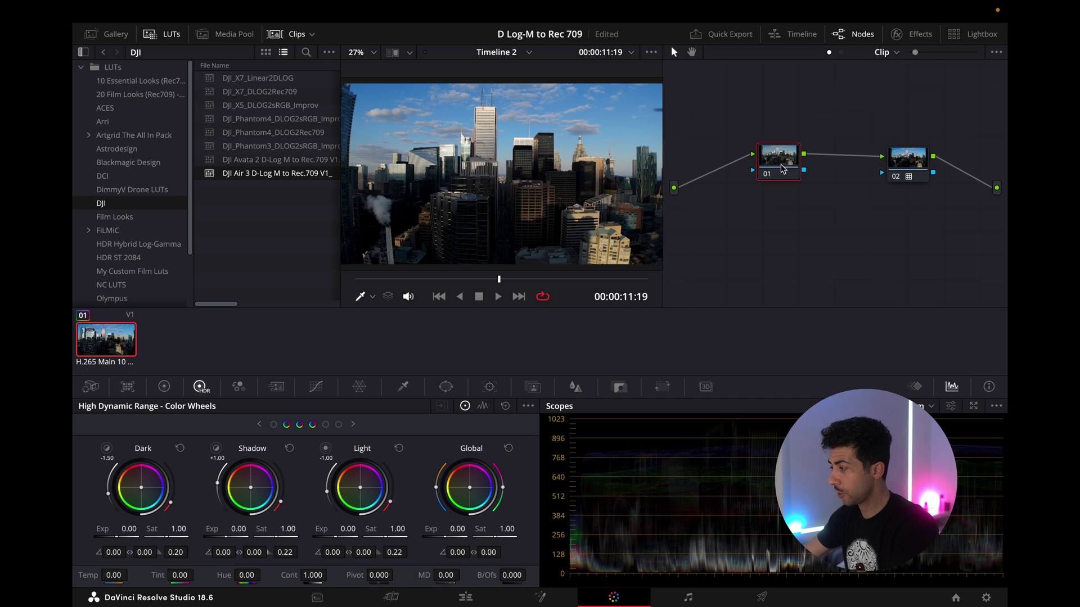
left_click(912, 160)
left_click_drag(912, 160, 904, 160)
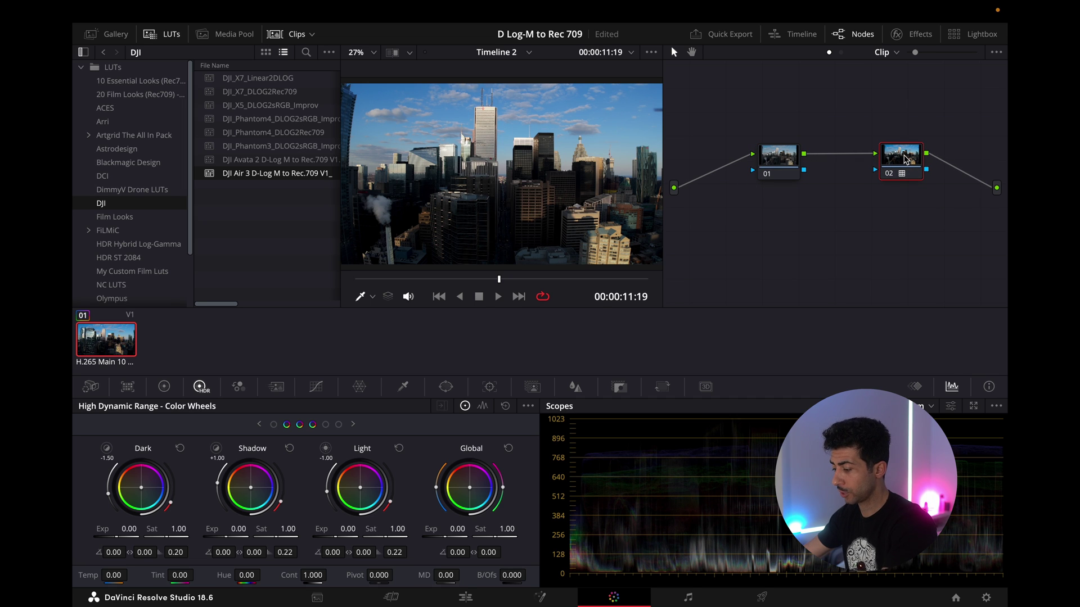
key("super+d")
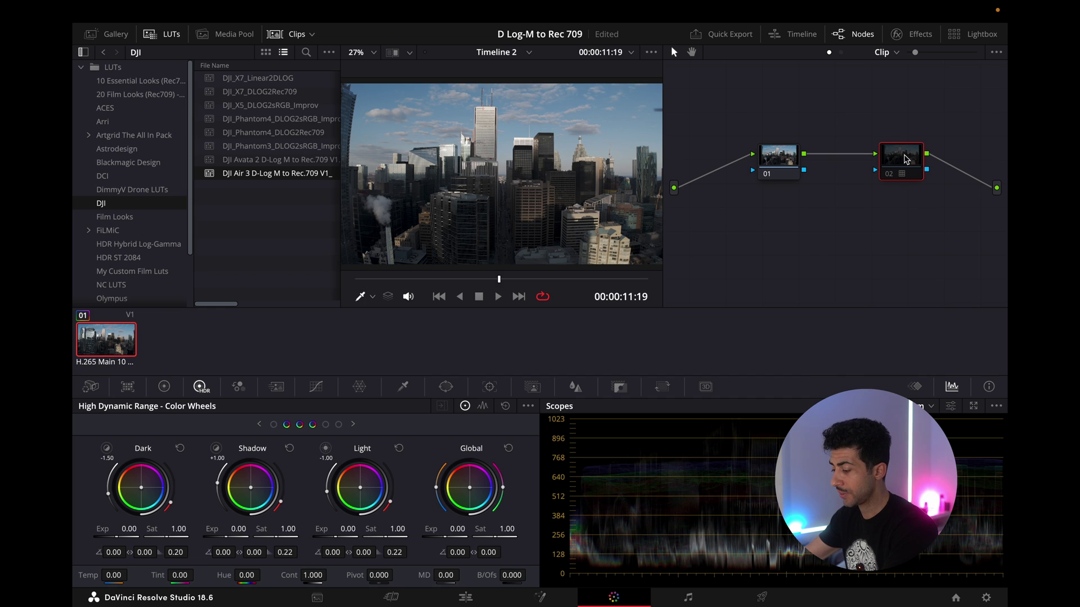
key("super+d")
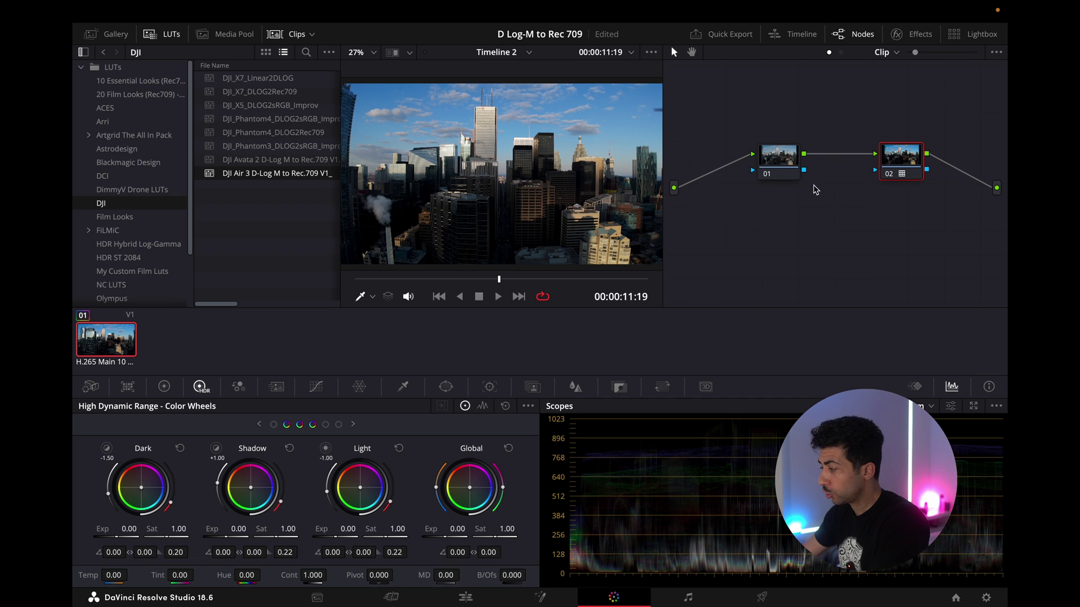
Step: Select node 01 and move it slightly farther away from node 02
left_click(775, 153)
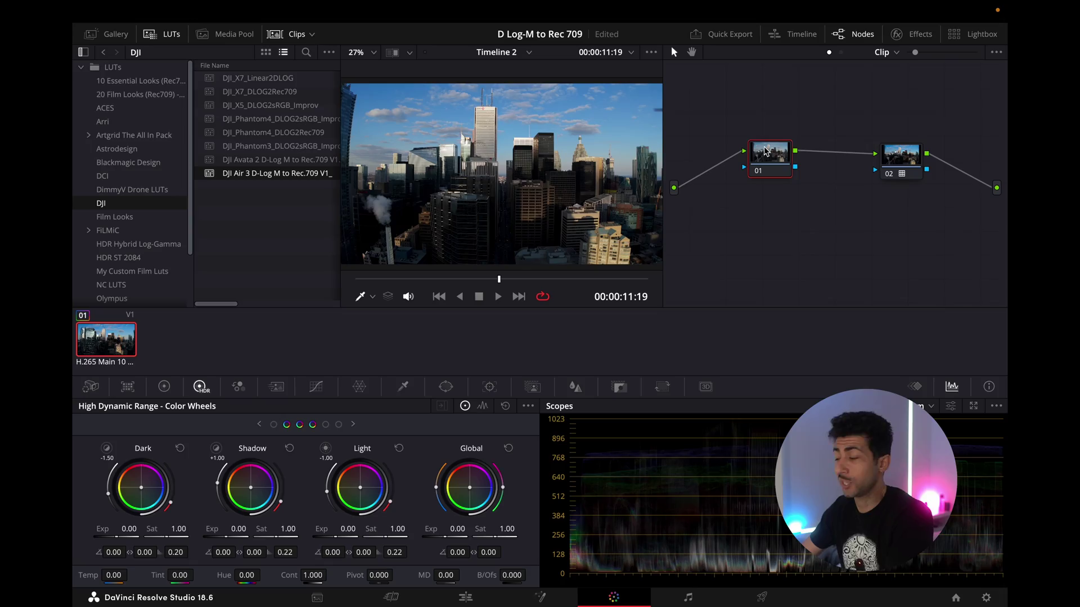
left_click_drag(764, 146, 748, 144)
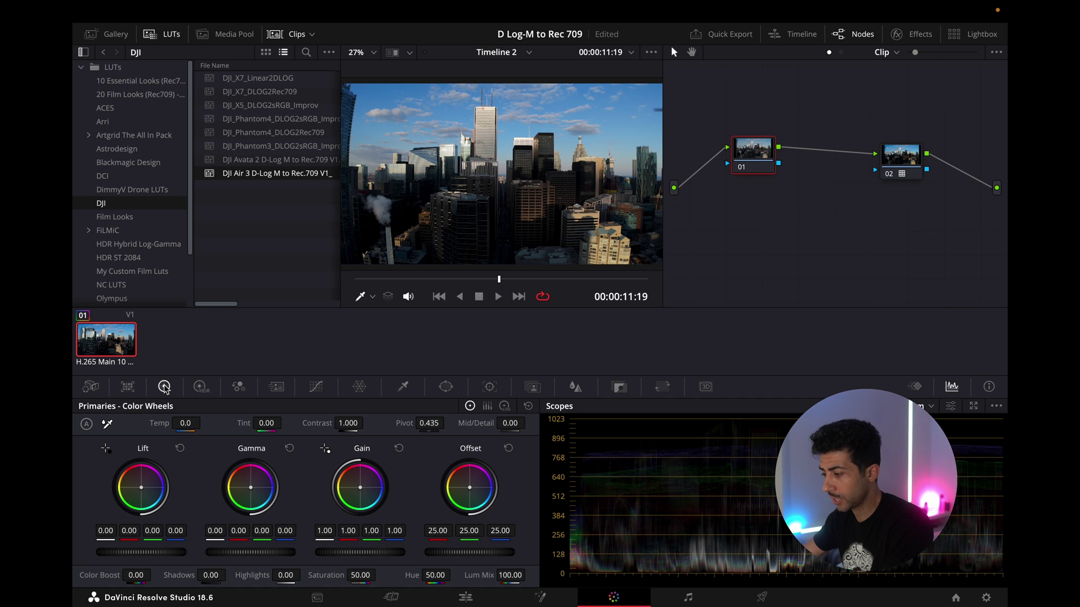
Step: View the Primaries log wheels and page through the tonal zones of the High Dynamic Range color wheels
left_click(505, 407)
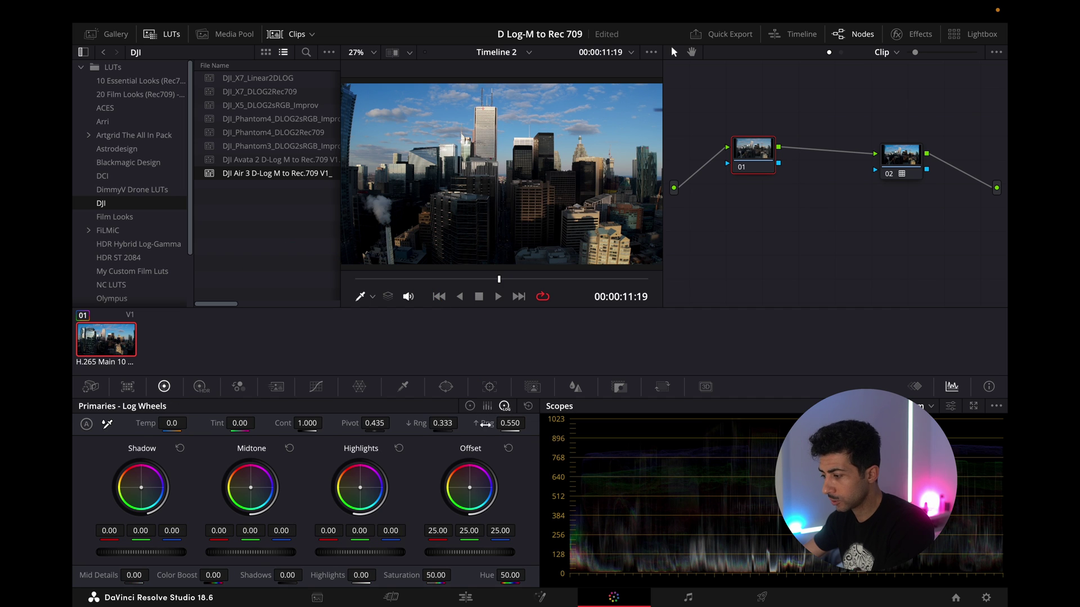
left_click(200, 389)
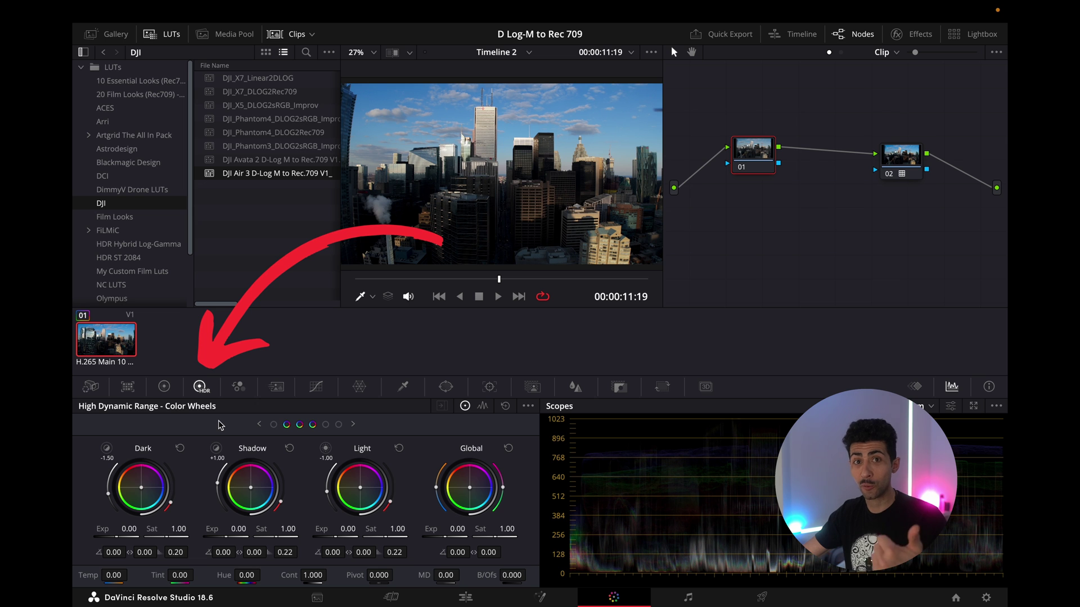
left_click(260, 424)
left_click(352, 424)
left_click(352, 424)
left_click(353, 424)
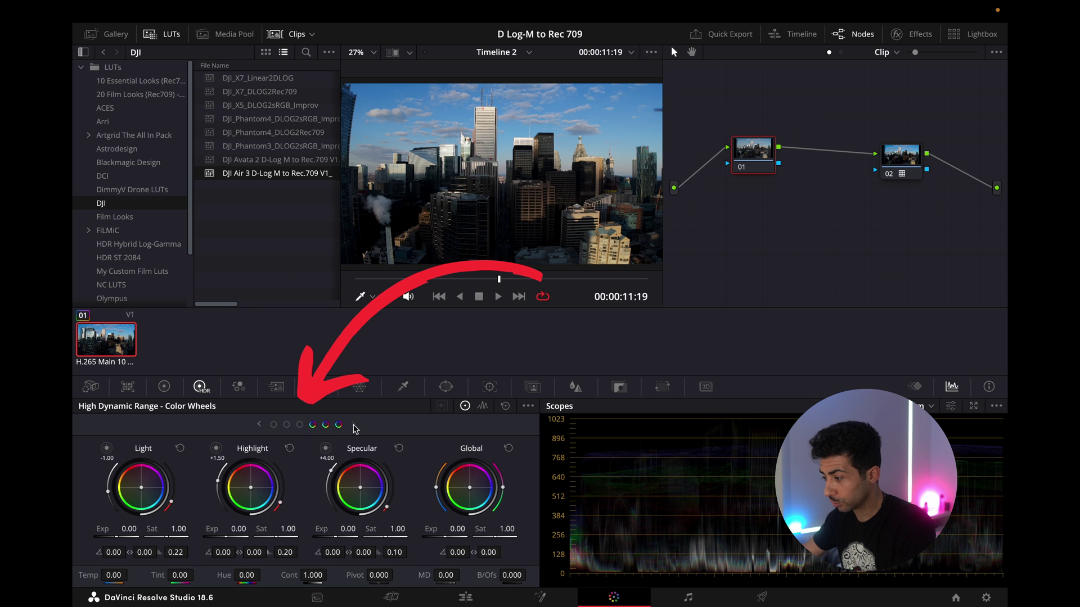
left_click(260, 425)
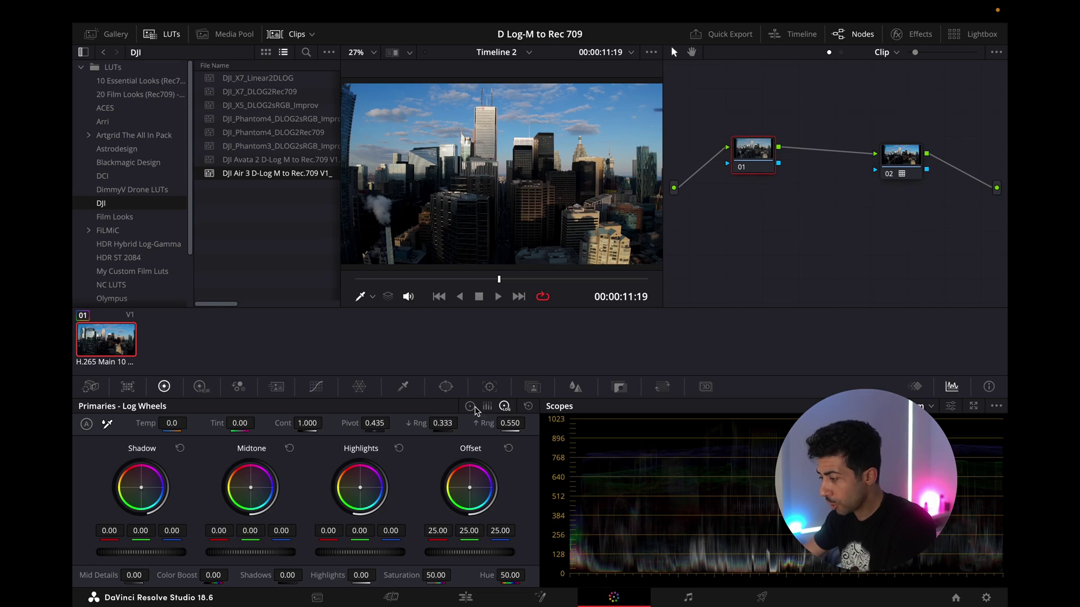
Step: Compare the Primaries color wheels, the log wheels and the High Dynamic Range wheels
left_click(472, 407)
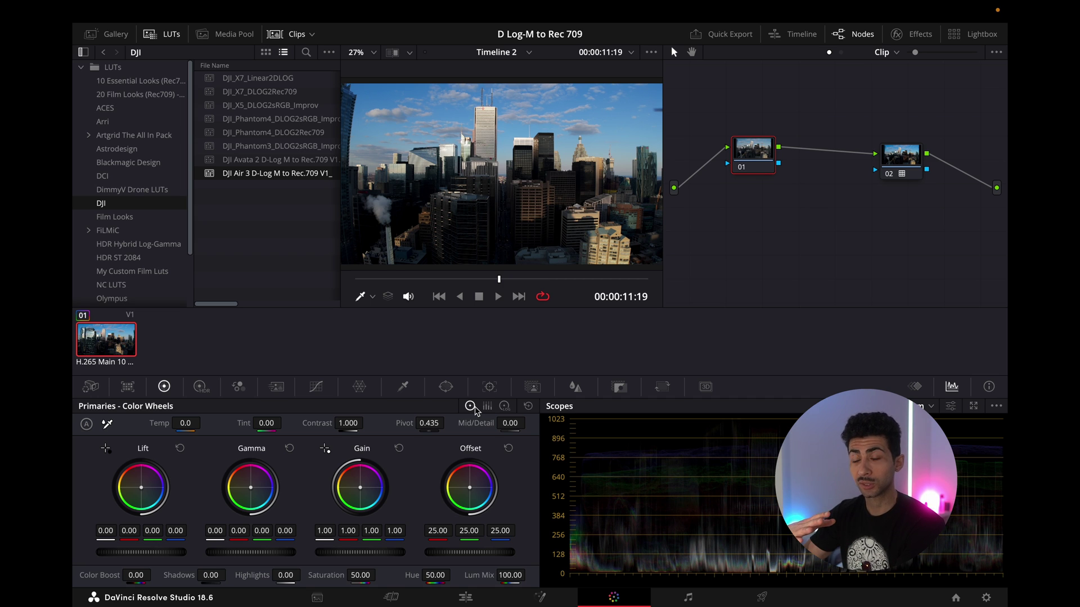
left_click(505, 407)
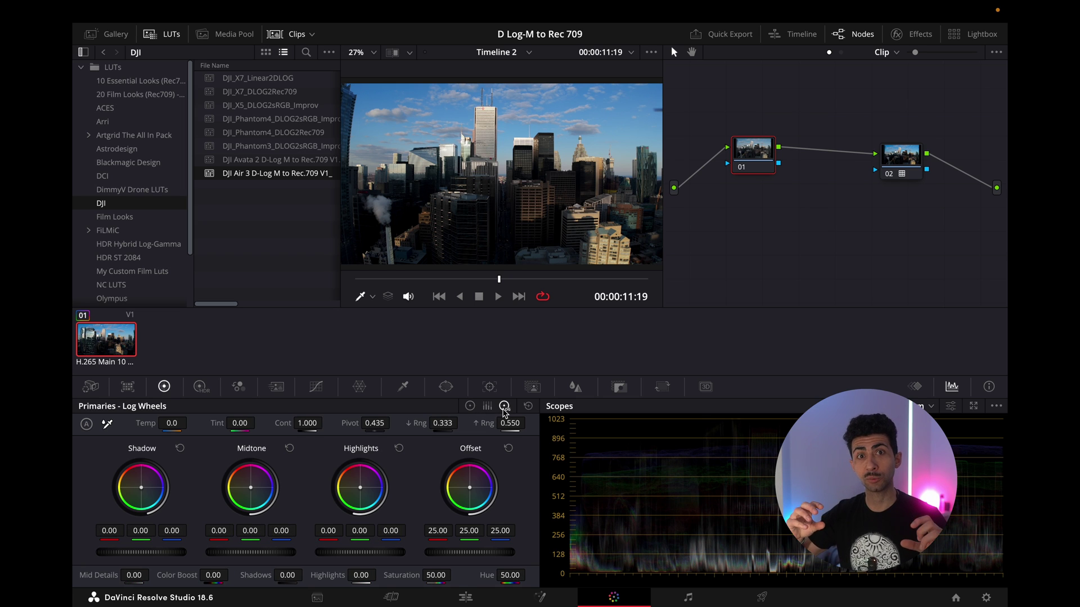
left_click(200, 388)
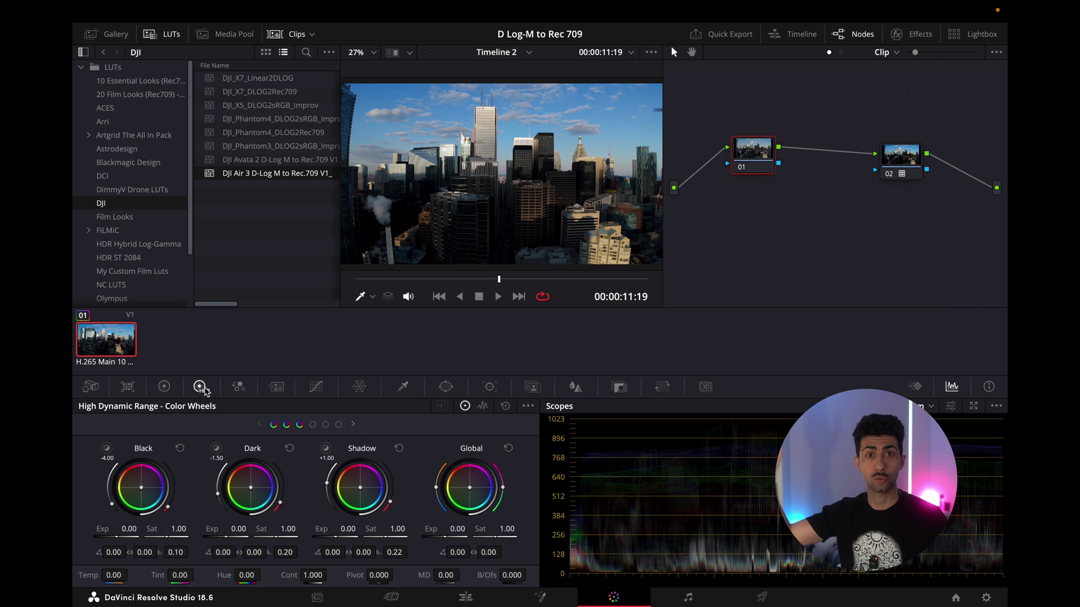
left_click(165, 387)
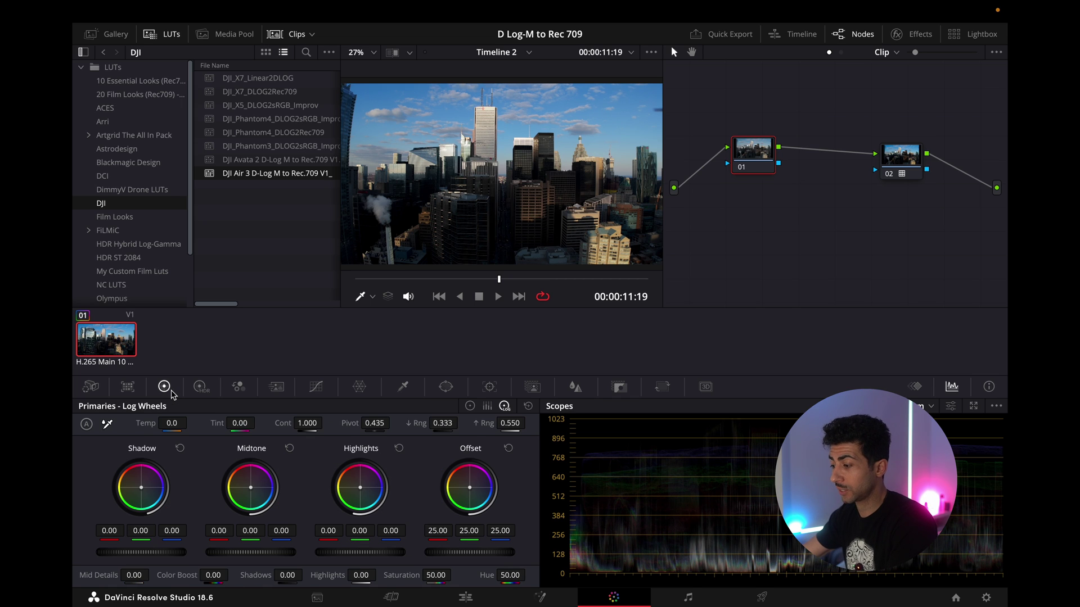
left_click(470, 406)
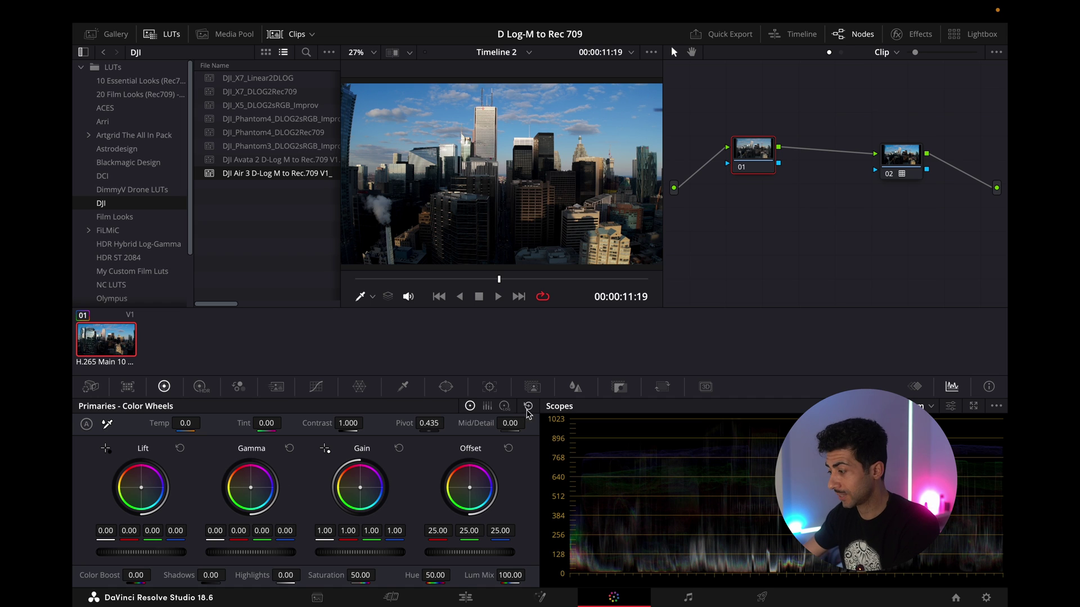
left_click(504, 406)
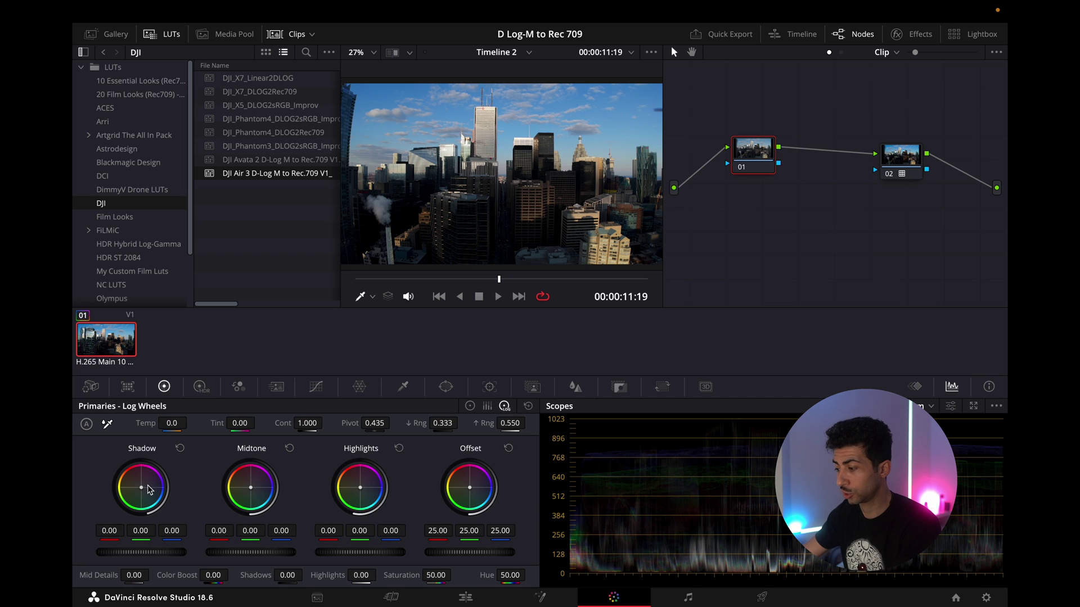
Step: Page the High Dynamic Range wheels to the Light, Highlight and Specular zones and return to the Primaries color wheels
left_click(200, 387)
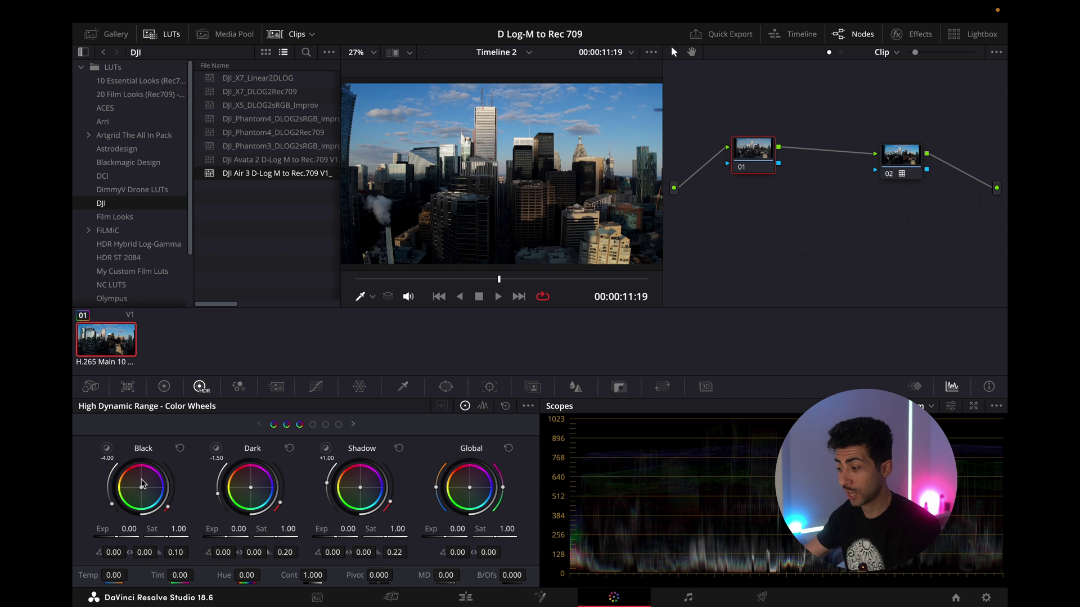
left_click(353, 425)
left_click(353, 425)
left_click(353, 425)
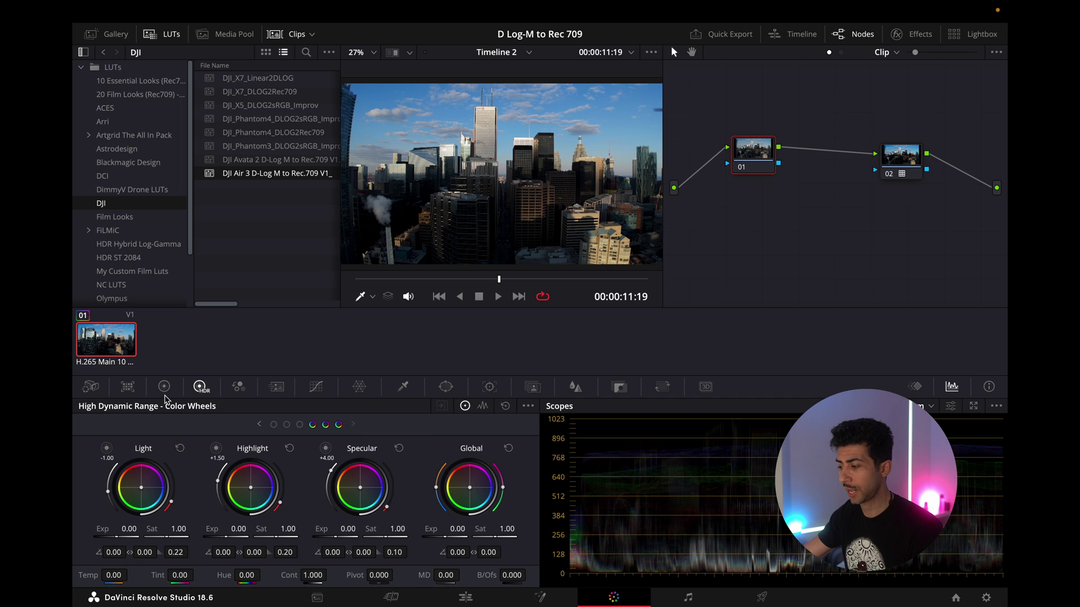
left_click(318, 387)
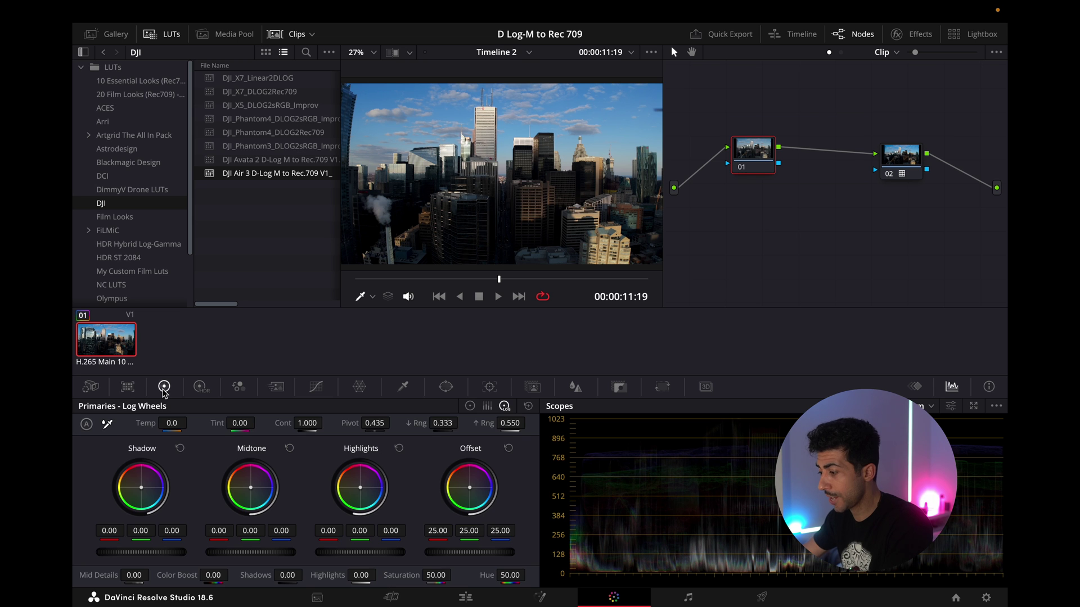
left_click(470, 407)
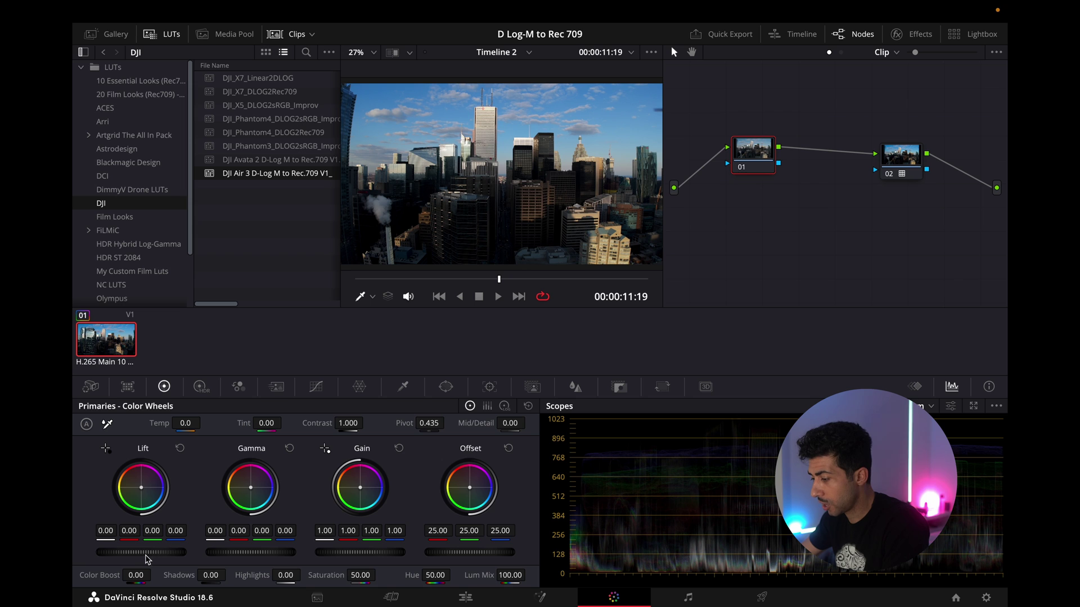
Step: Try raising the overall lift of node 01 to 0.27 and reset it
left_click_drag(135, 557, 152, 557)
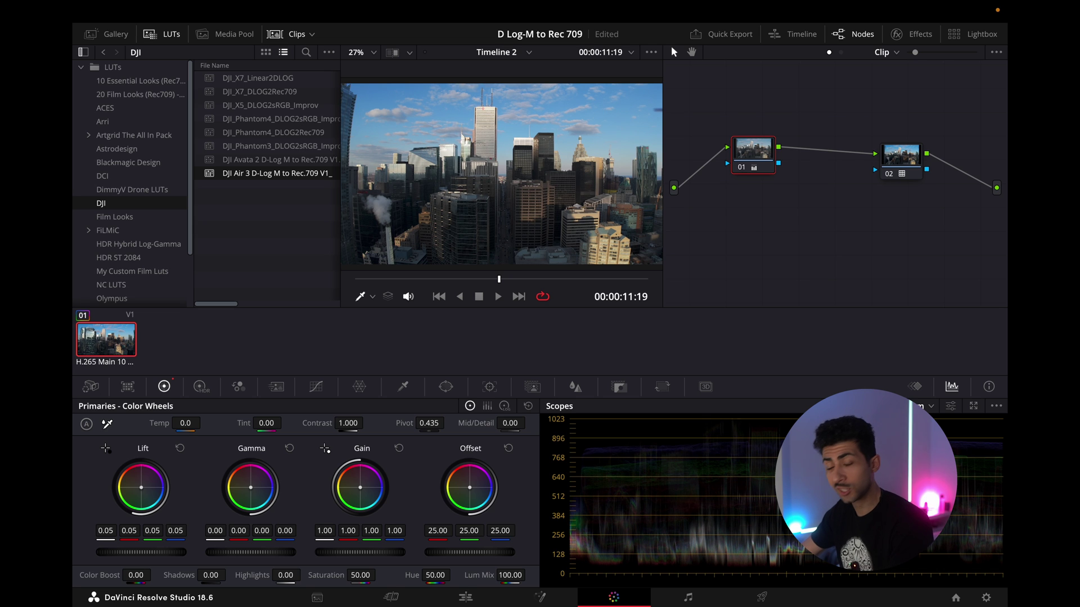
left_click_drag(152, 552, 188, 552)
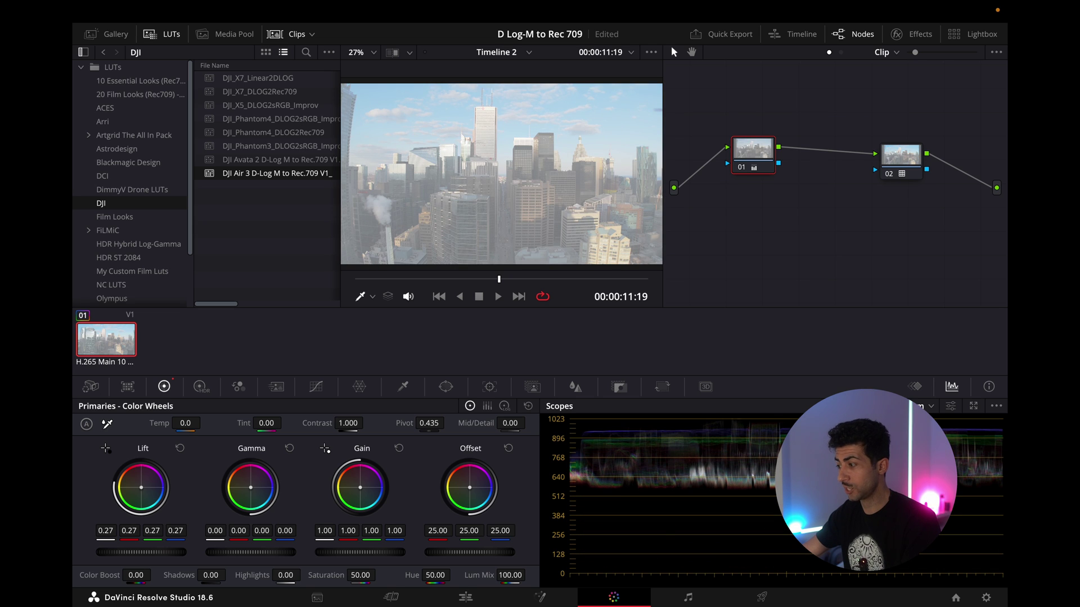
left_click(180, 449)
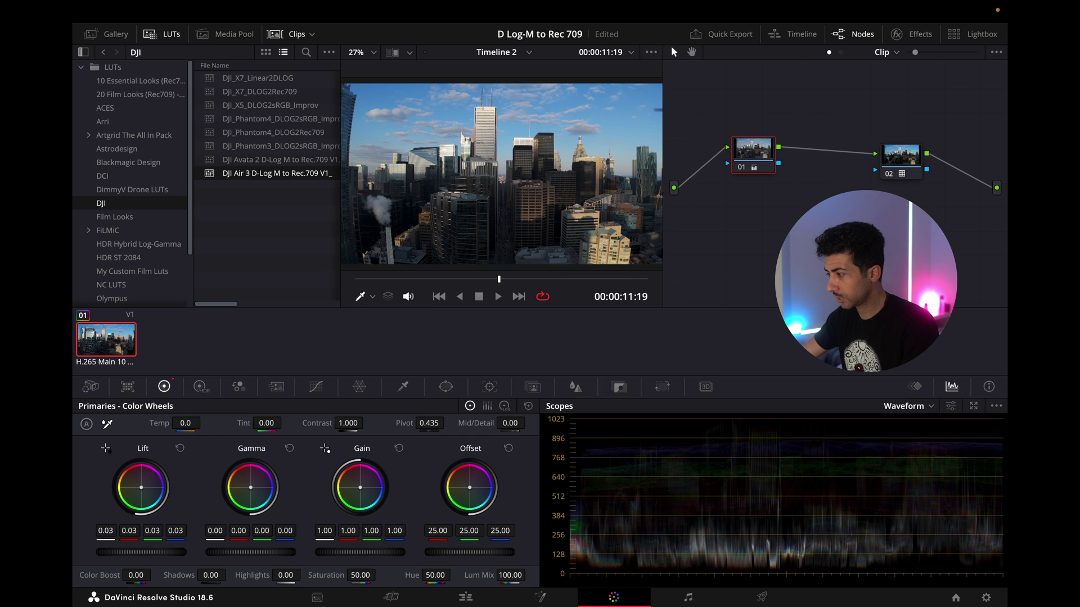
Step: Set the master lift of node 01 to 0.05, the gamma to -0.01 and the gain to 1.06
left_click_drag(141, 553, 144, 552)
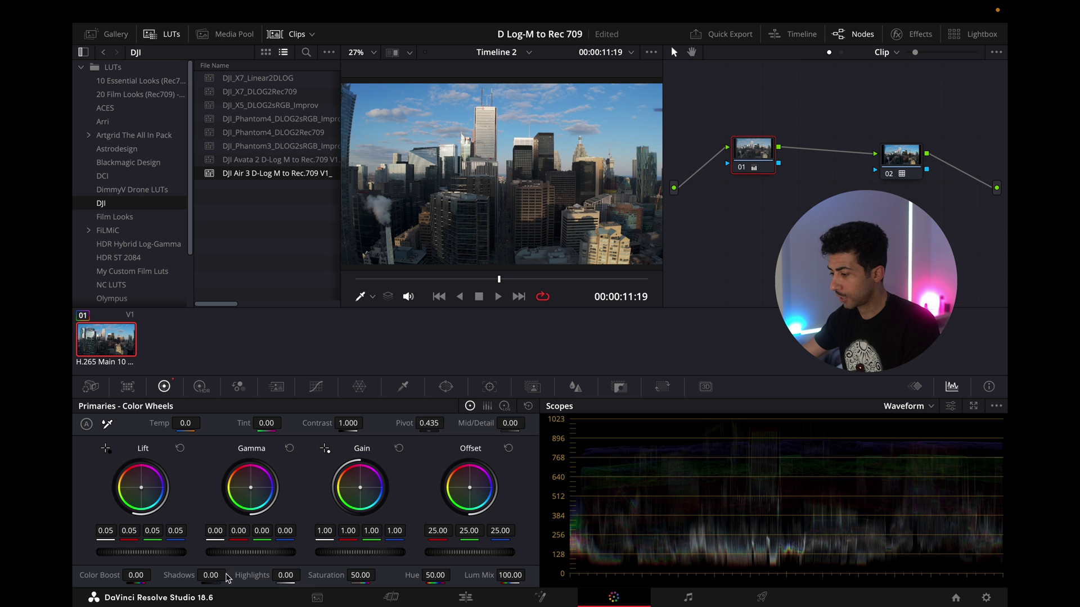
mouse_move(159, 551)
left_mouse_down()
mouse_move(140, 551)
mouse_move(202, 552)
mouse_move(152, 552)
left_mouse_up()
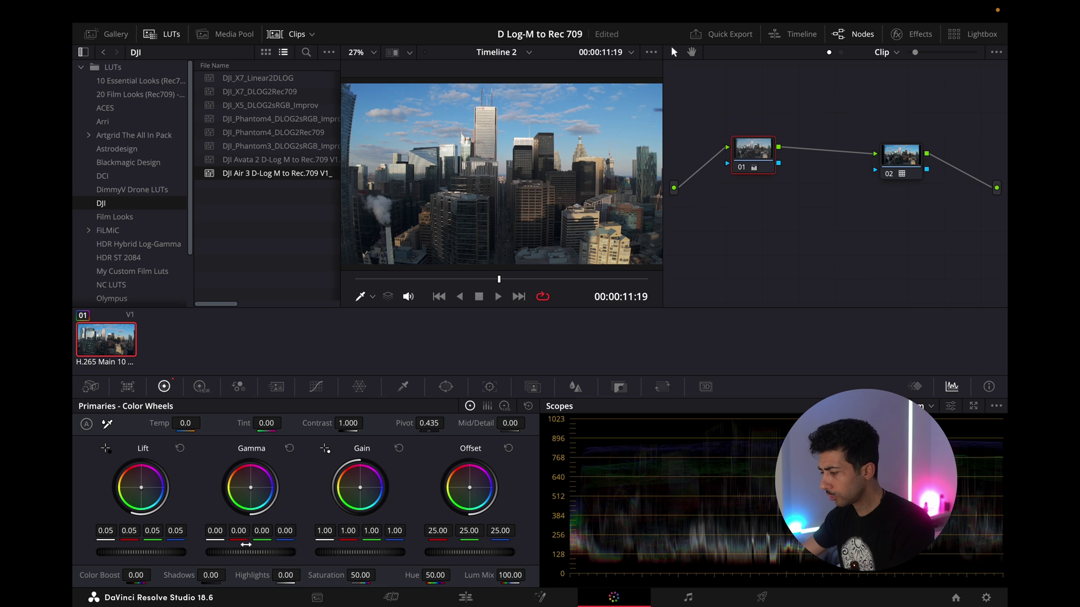
mouse_move(245, 554)
left_mouse_down()
mouse_move(257, 554)
mouse_move(246, 554)
left_mouse_up()
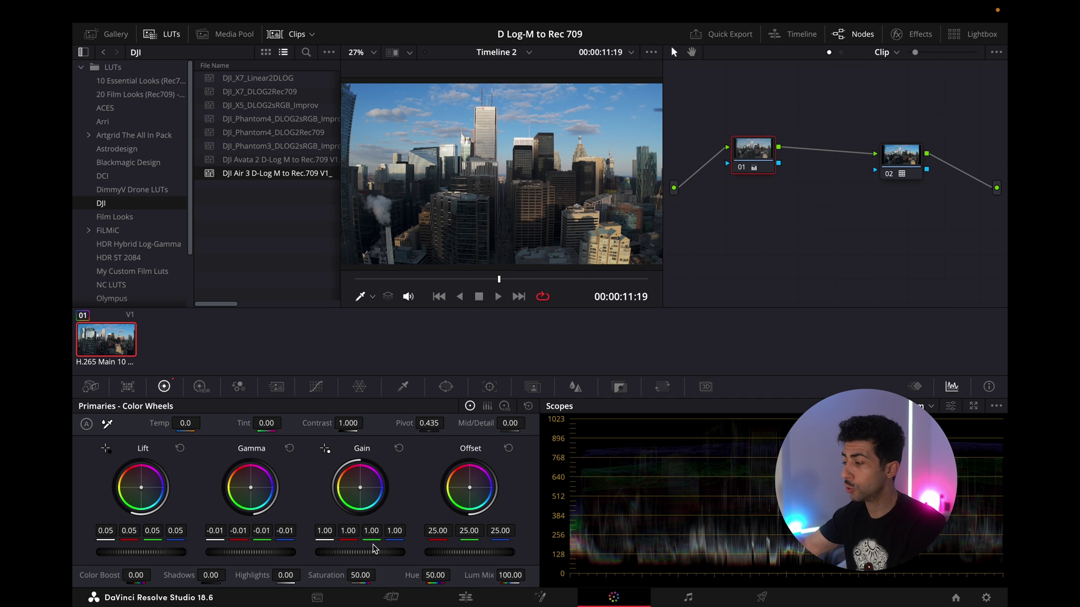
left_click_drag(360, 553, 405, 552)
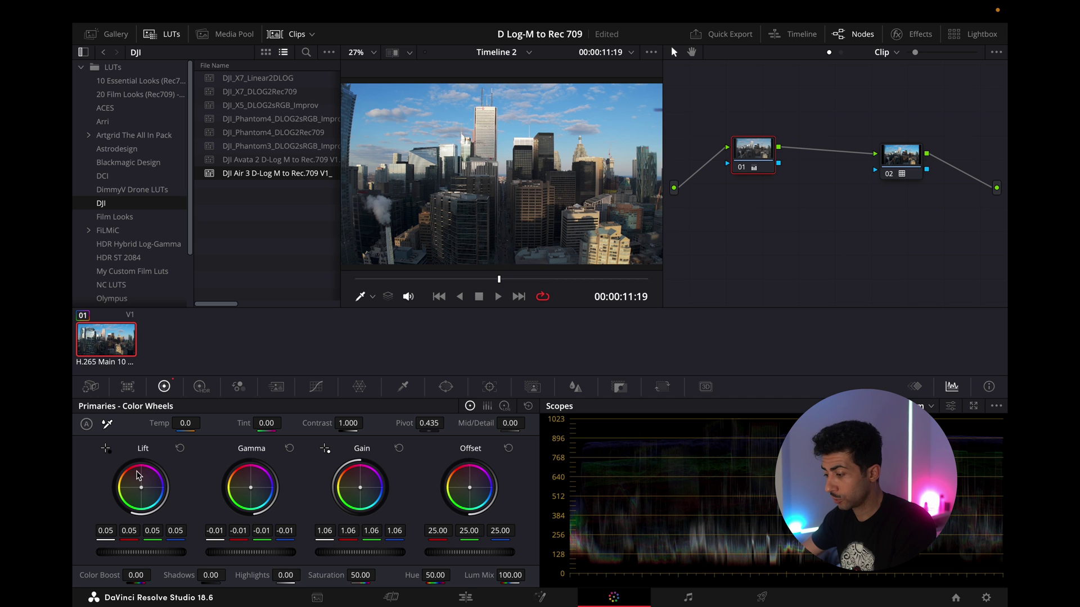
Step: Adjust the lift color balance of node 01 to red 0.01, green -0.00 and blue -0.01
left_click_drag(141, 491, 144, 492)
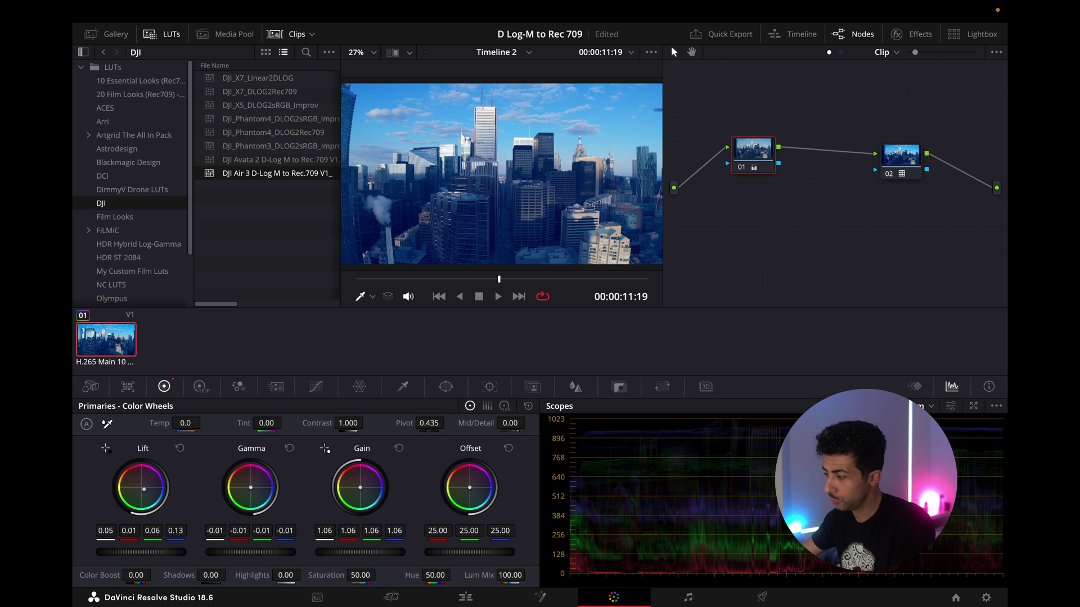
double_click(141, 490)
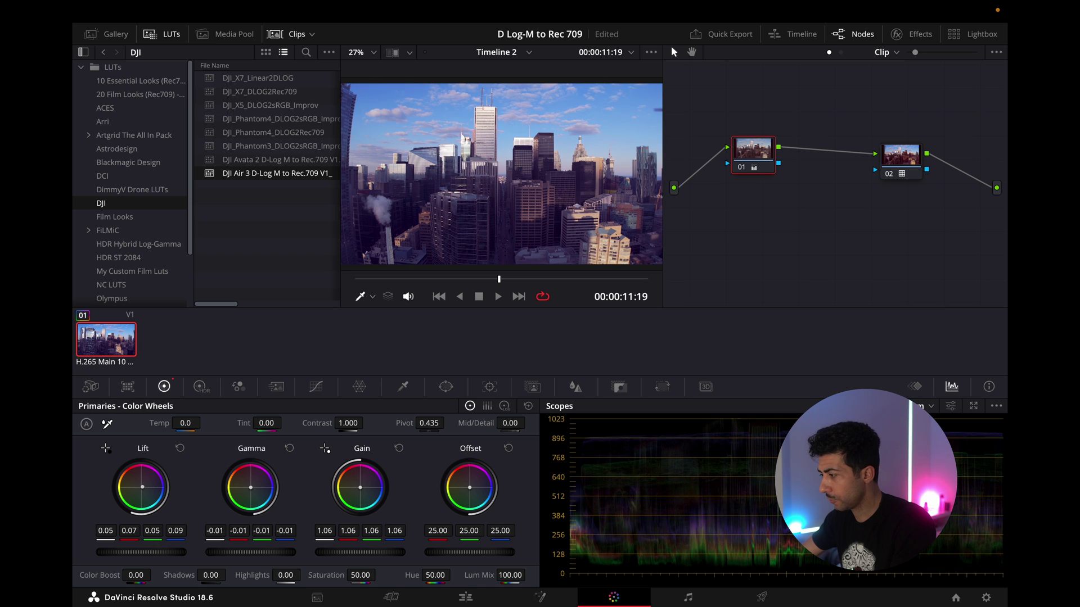
left_click_drag(142, 490, 143, 490)
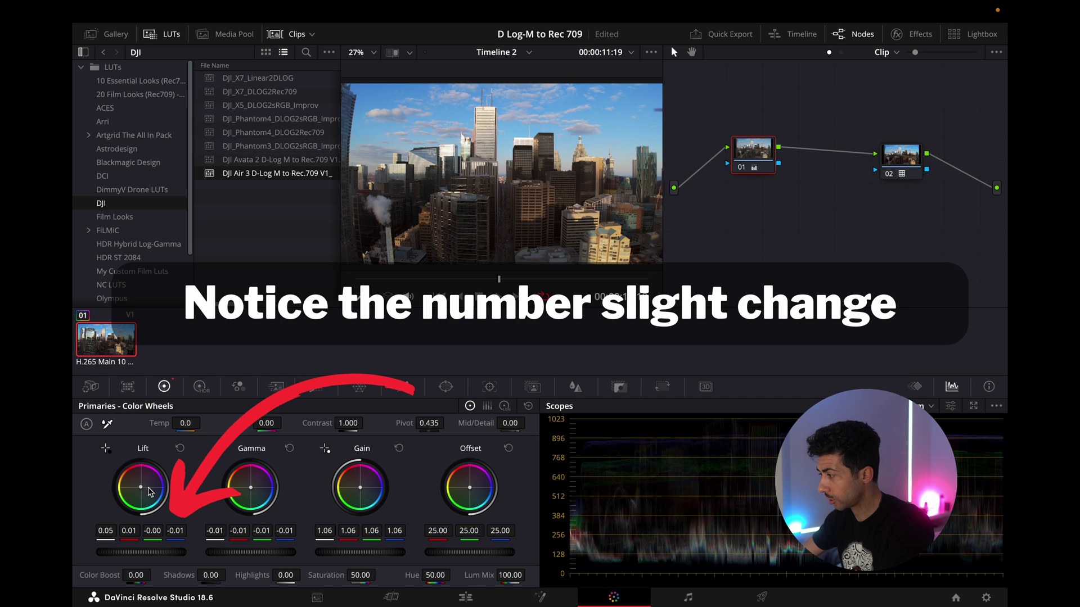
left_click_drag(149, 492, 162, 490)
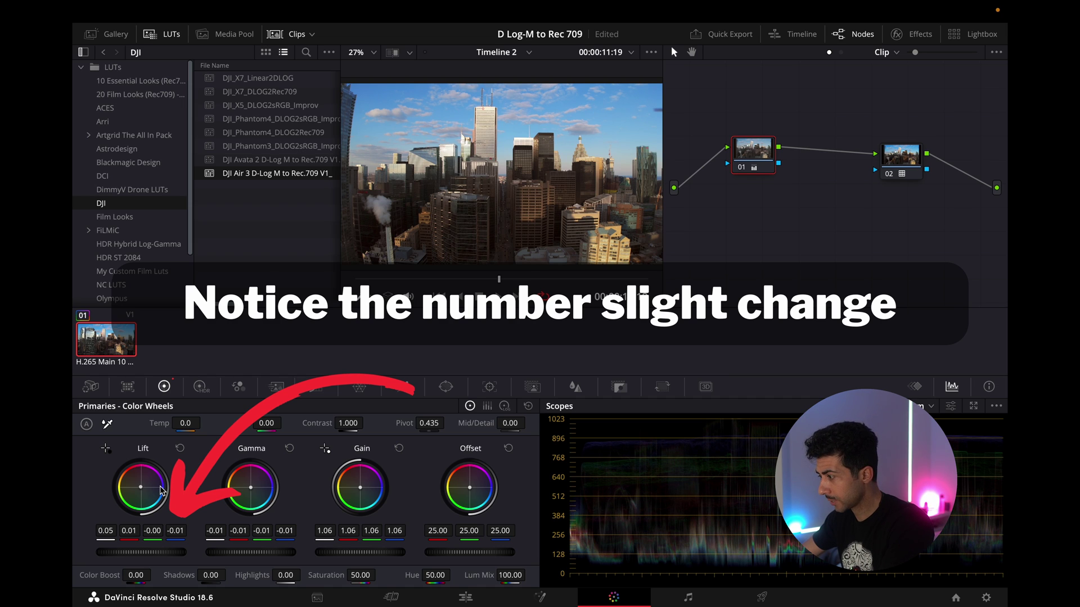
key("super+z")
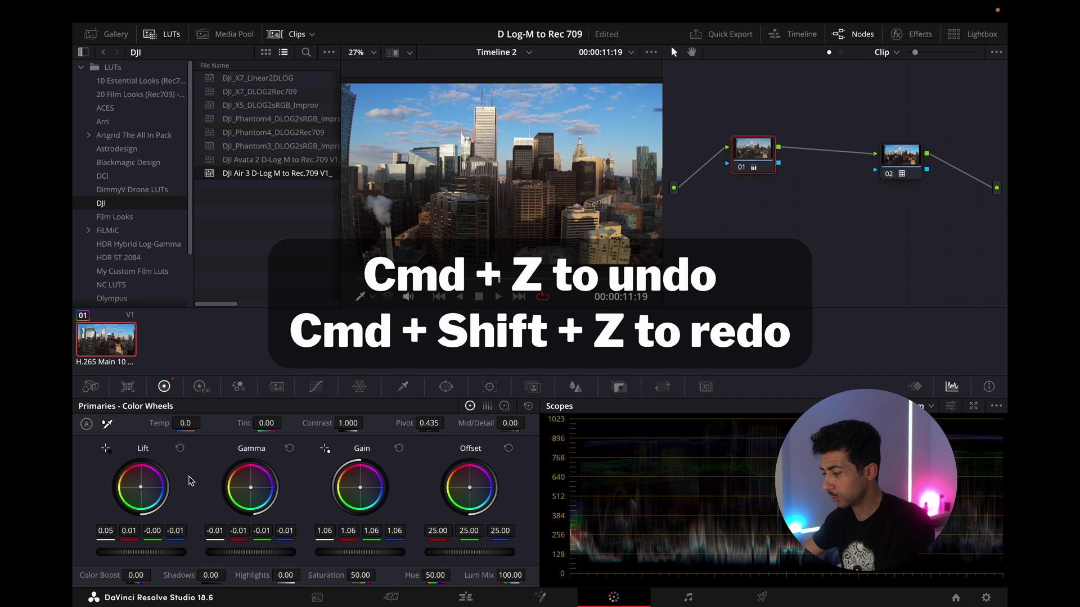
Step: Shift the gamma balance to red -0.02, green -0.01 and blue -0.02, and reset the gain color channels to 1.00
left_click_drag(250, 487, 250, 488)
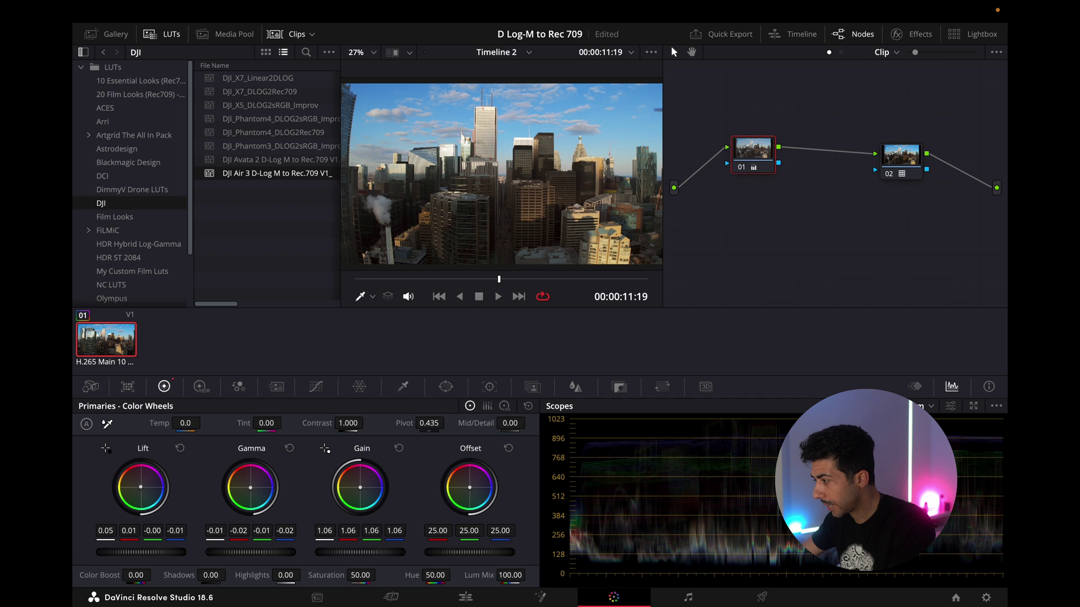
left_click_drag(360, 487, 362, 488)
double_click(360, 487)
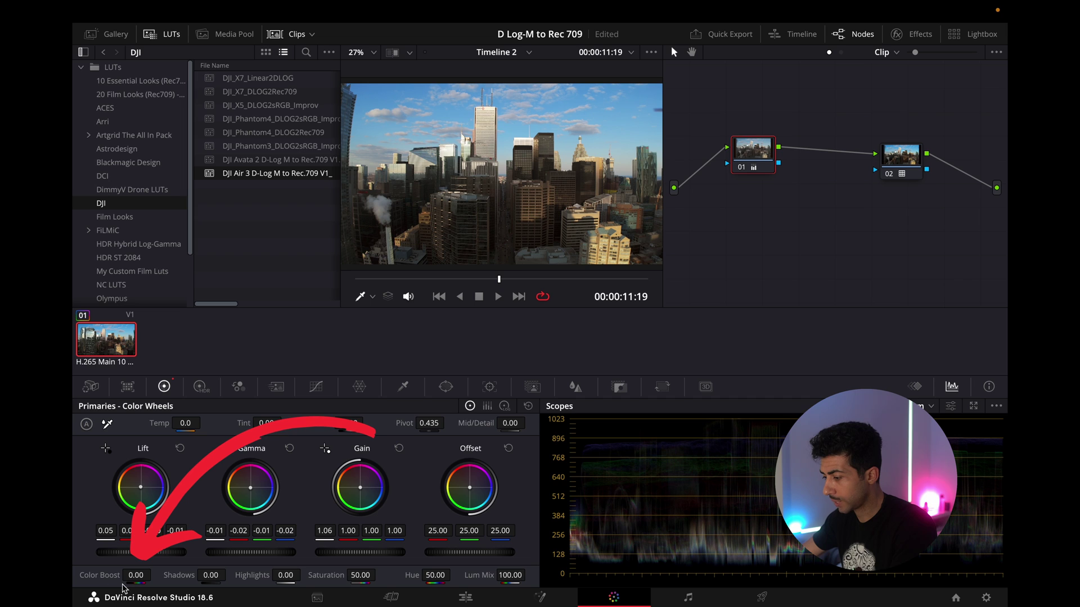
Step: Set the Color Boost of node 01 to 30.50 and its Shadows to 23.50
left_click_drag(136, 575, 153, 575)
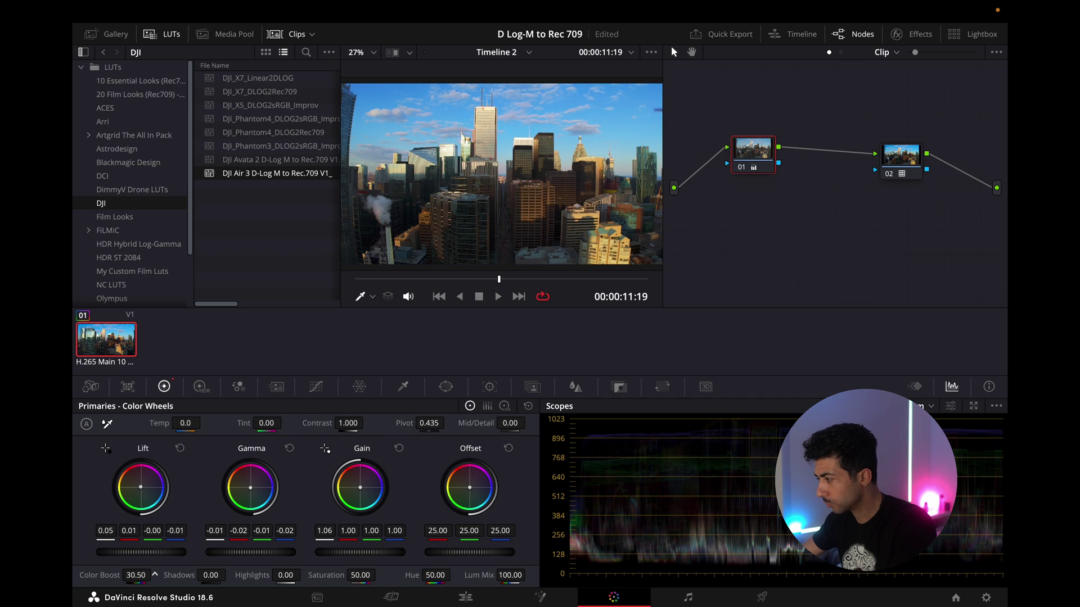
left_click_drag(135, 574, 133, 575)
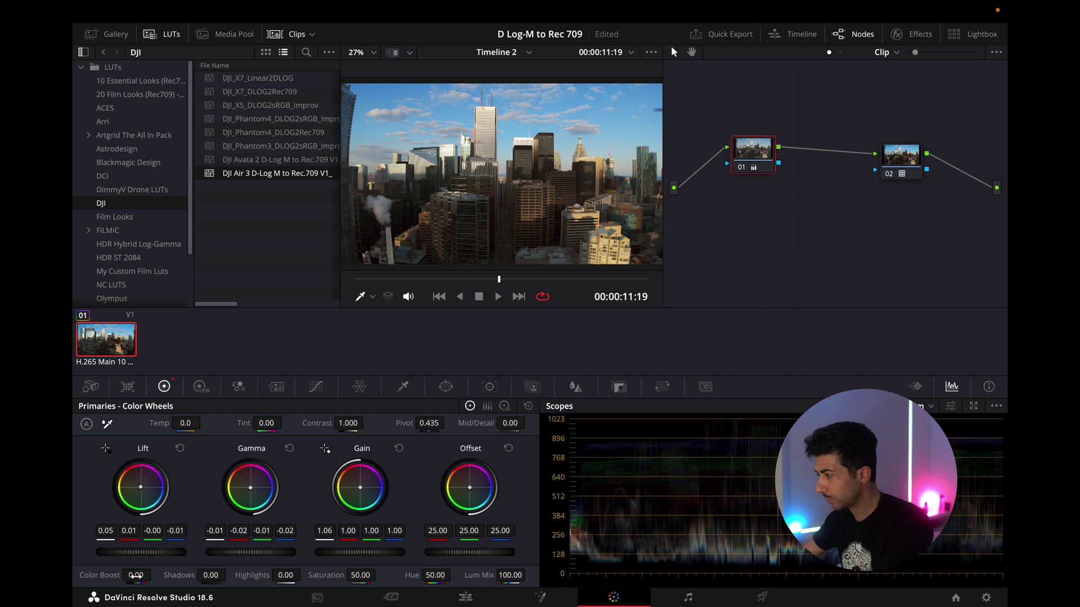
key("ctrl+z")
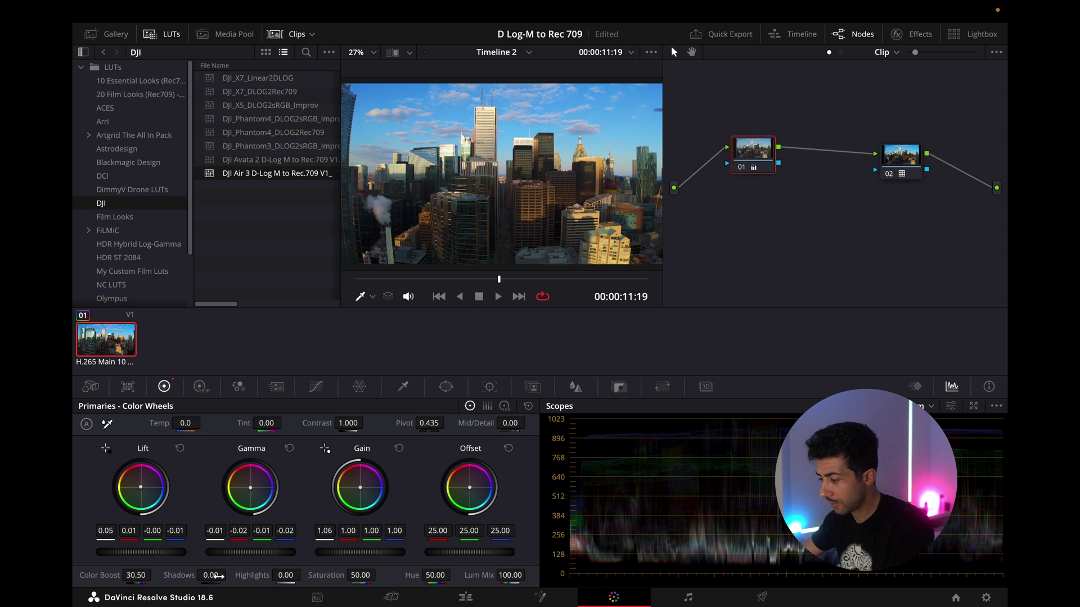
left_click_drag(210, 575, 229, 575)
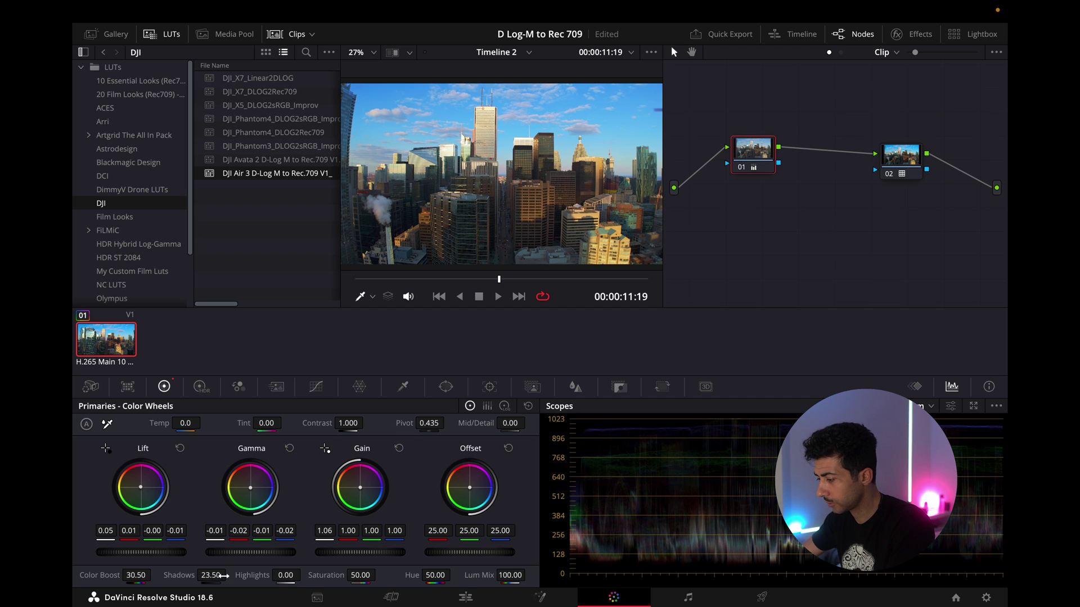
left_click_drag(305, 574, 304, 575)
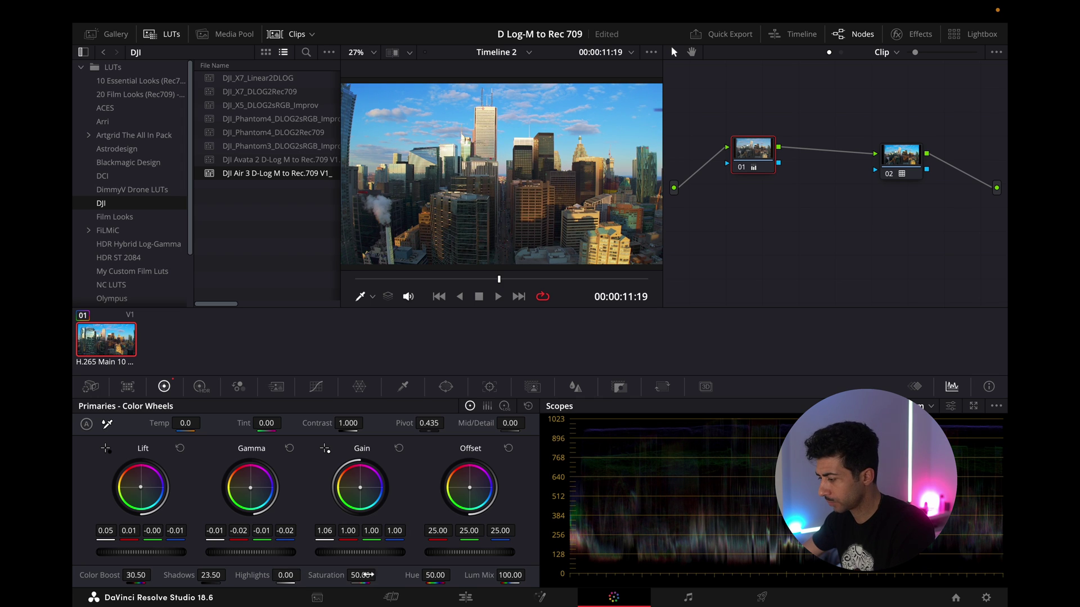
Step: Set the saturation of node 01 to 55.00, and try a hue of 35.00 before resetting it to 50.00
left_click_drag(380, 575, 380, 575)
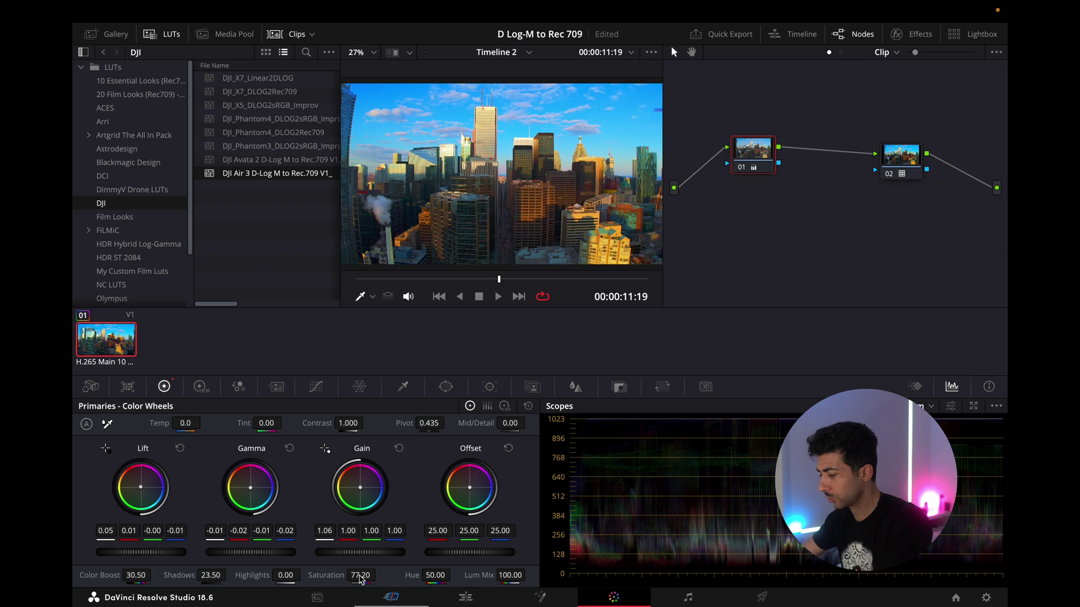
double_click(360, 575)
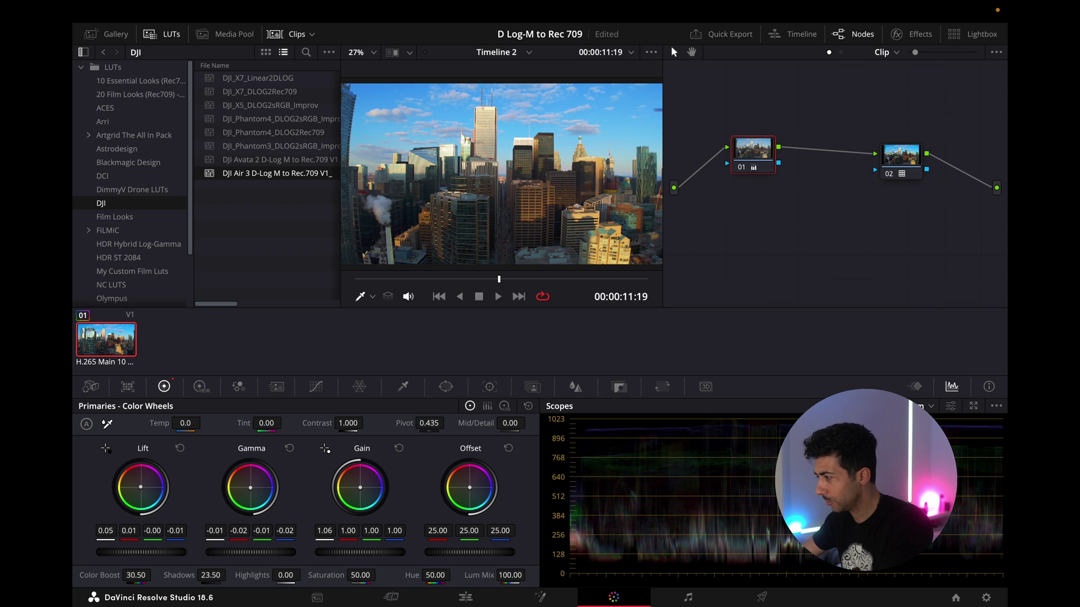
left_click_drag(380, 574, 380, 575)
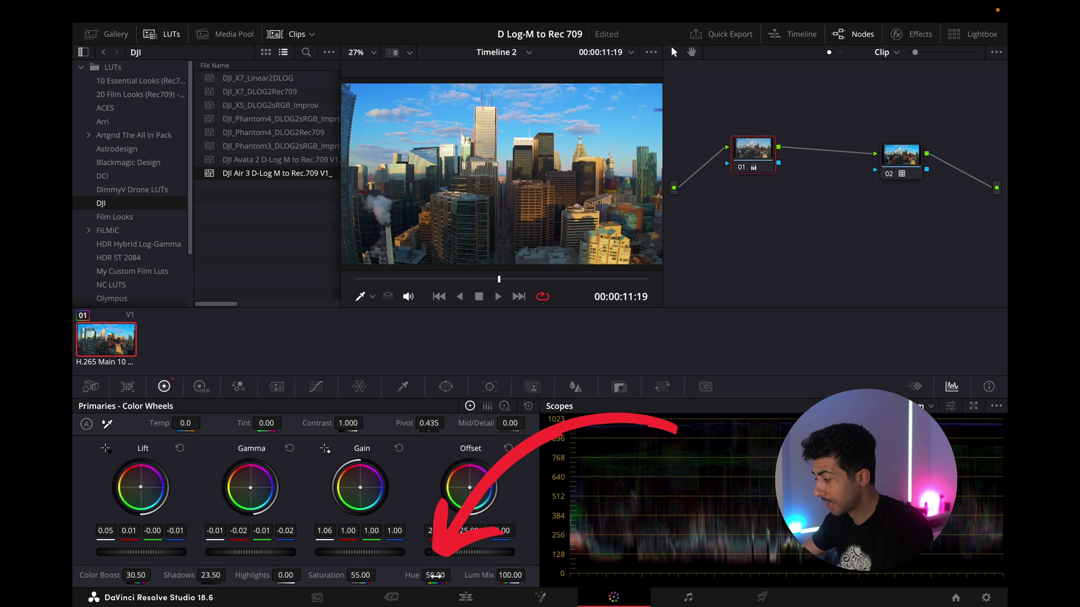
left_click_drag(435, 575, 435, 576)
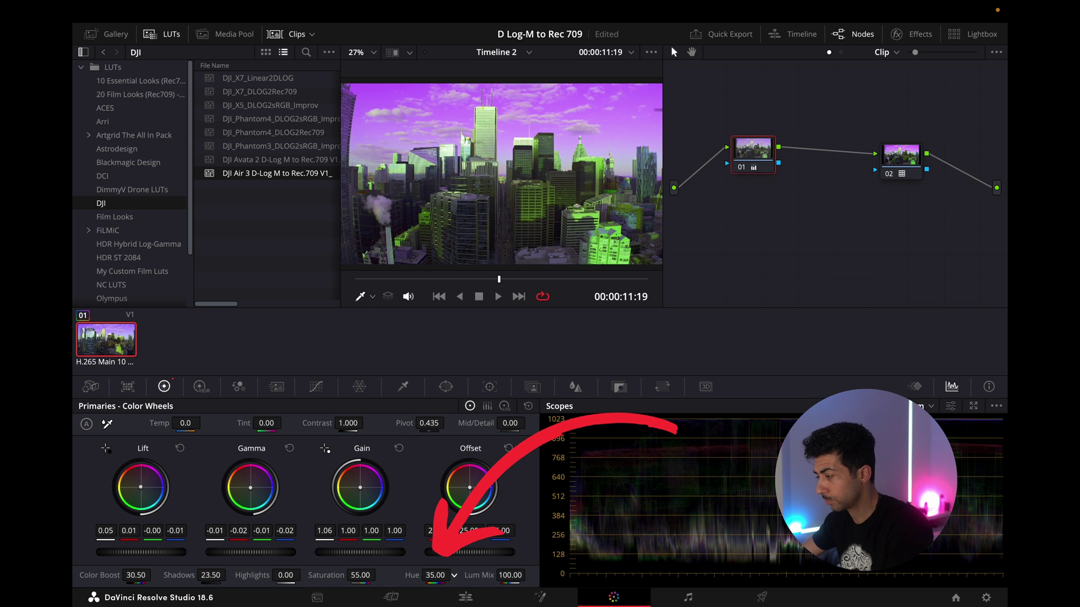
double_click(435, 576)
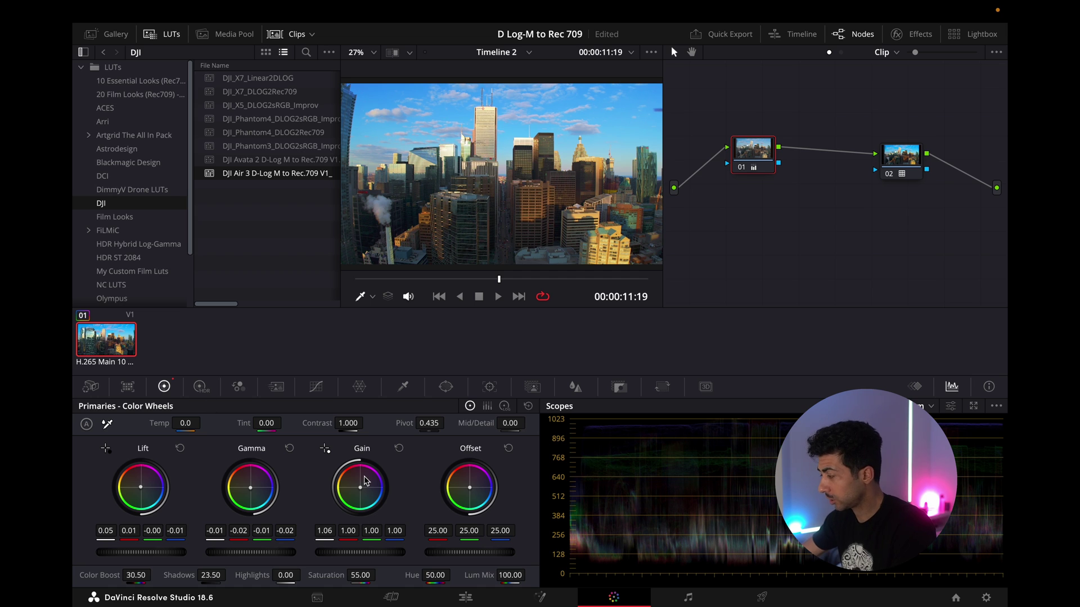
Step: At 00:00:03:23, use the log wheels to set the shadows to -0.11 and midtones to 0.04, and reset the highlights
left_click(505, 410)
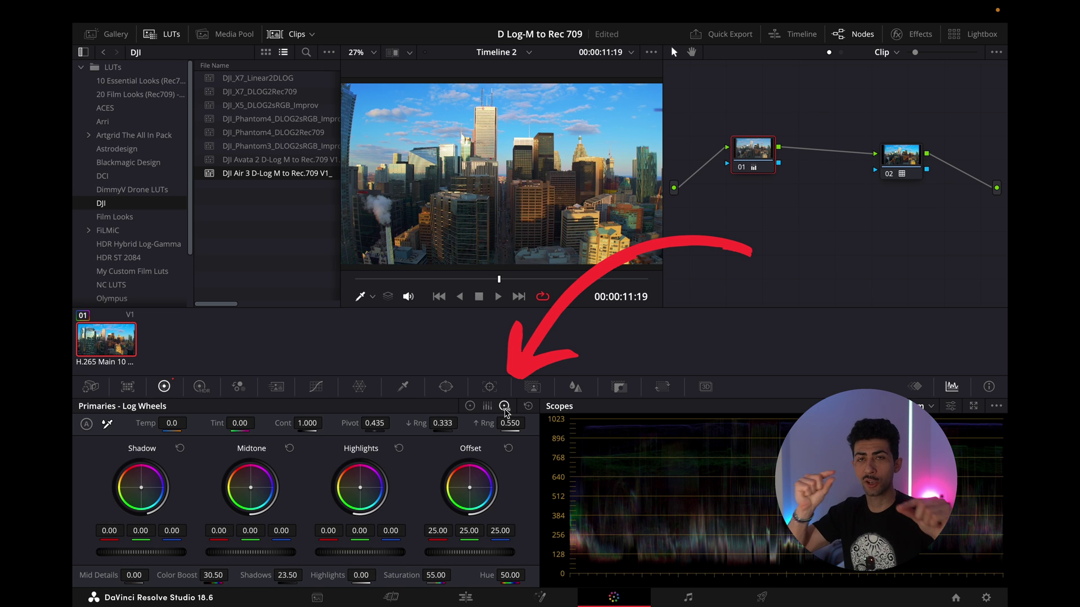
left_click(451, 278)
left_click_drag(451, 279, 402, 280)
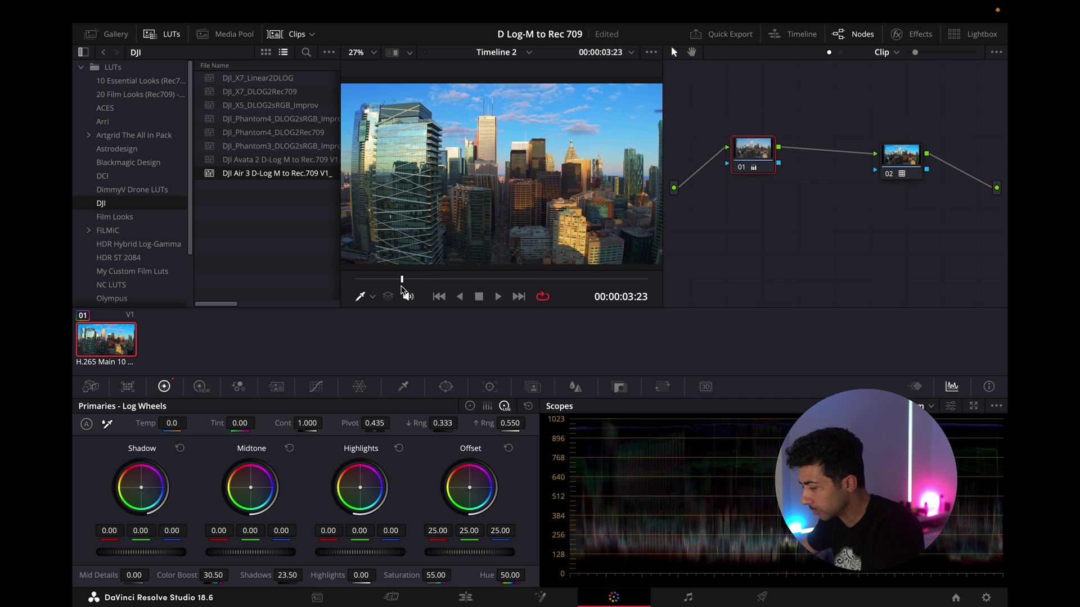
left_click_drag(142, 553, 118, 552)
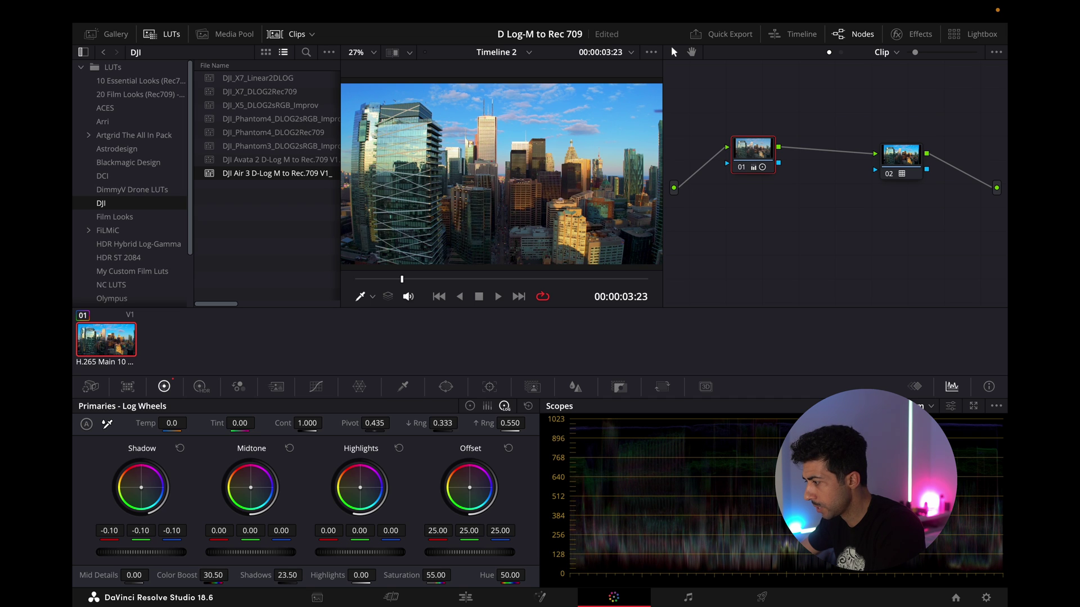
left_click_drag(250, 552, 257, 552)
left_click_drag(356, 557, 356, 557)
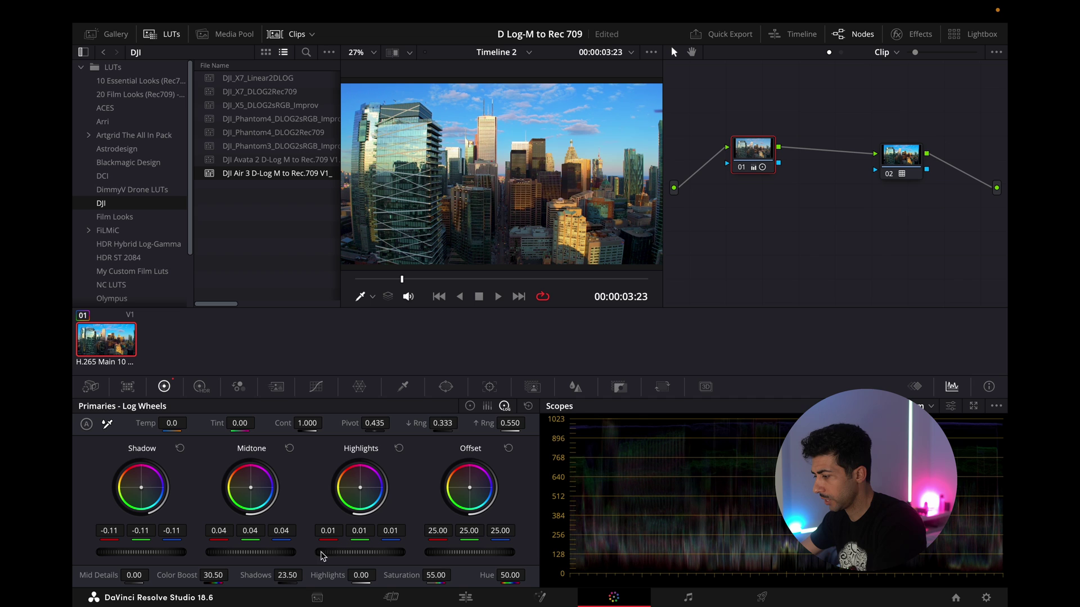
left_click(400, 449)
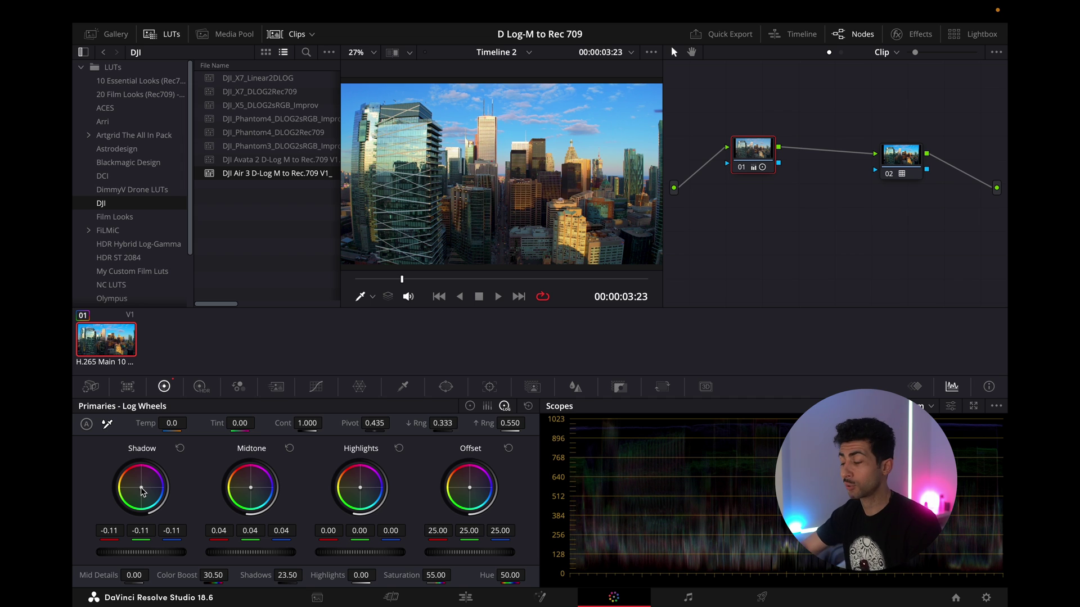
Step: Set the log shadow balance to red 0.02, green -0.01 and blue -0.00, and reset the midtone wheel after trying a red tint
left_click_drag(142, 492, 147, 491)
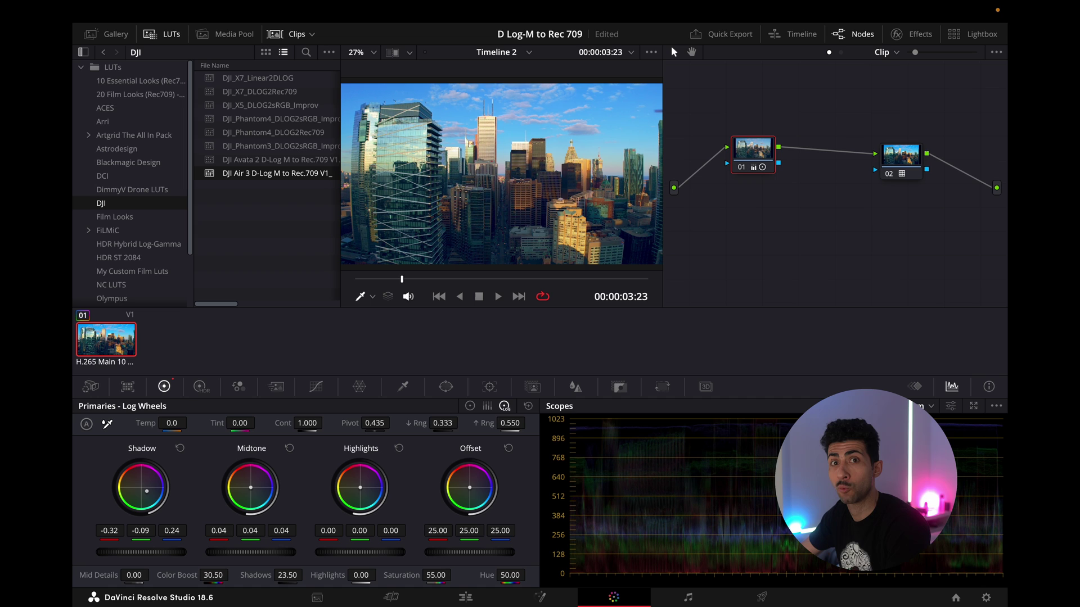
left_click_drag(147, 491, 141, 488)
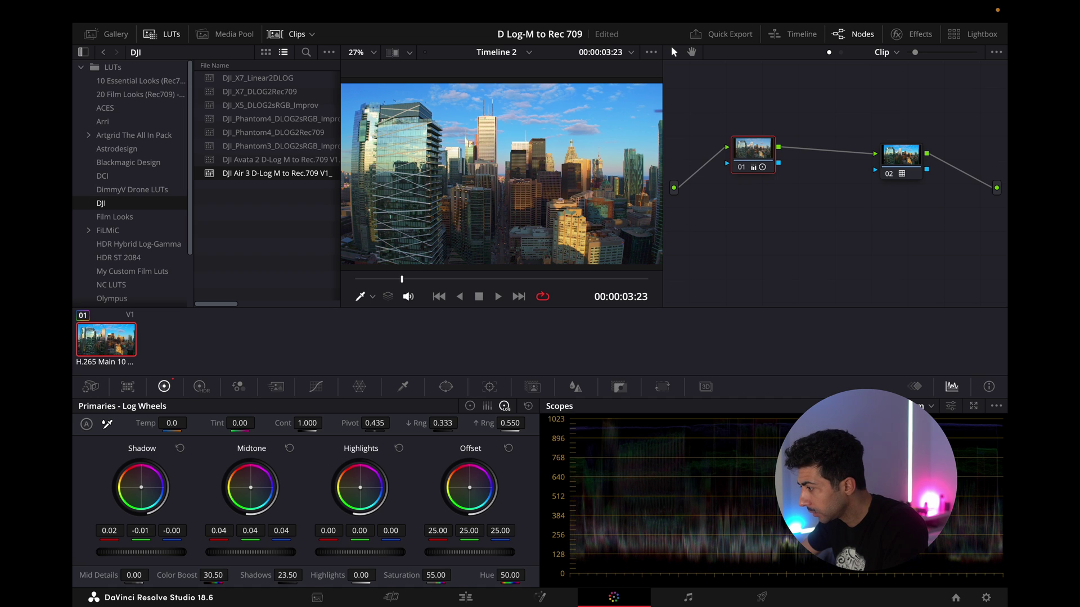
left_click_drag(247, 488, 242, 468)
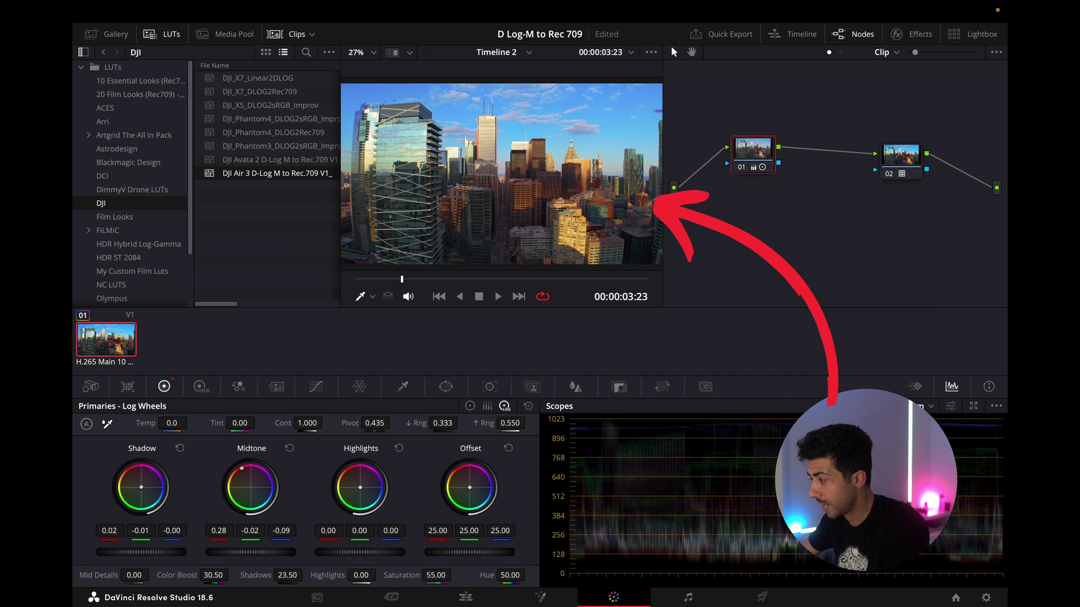
left_click(290, 449)
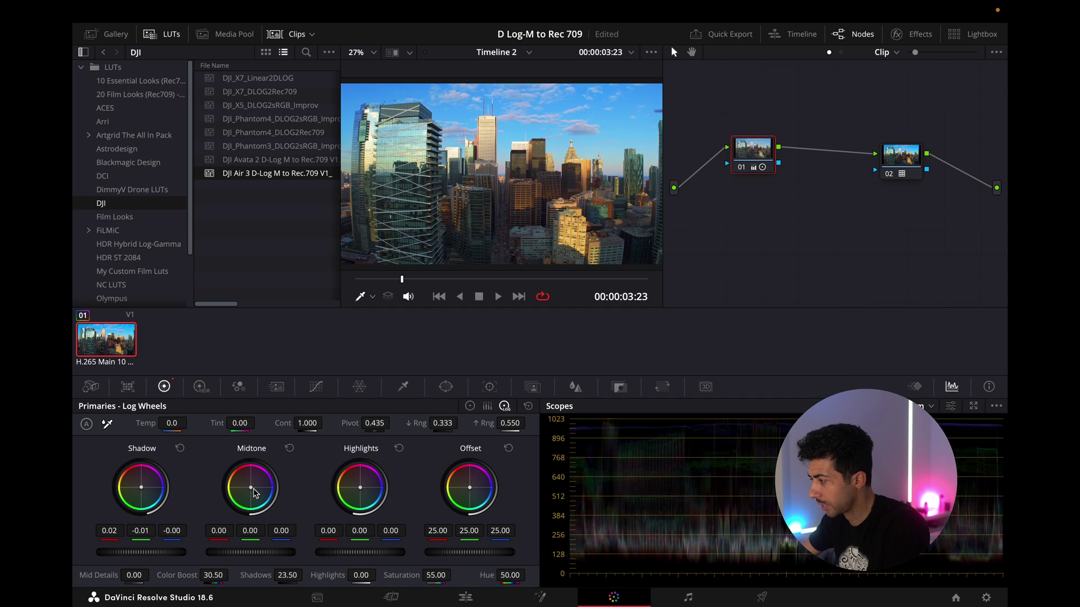
Step: Warm the log midtones to red 0.32, green 0.18 and blue 0.05, and reset the highlights after trying a slight tint
left_click_drag(251, 487, 247, 483)
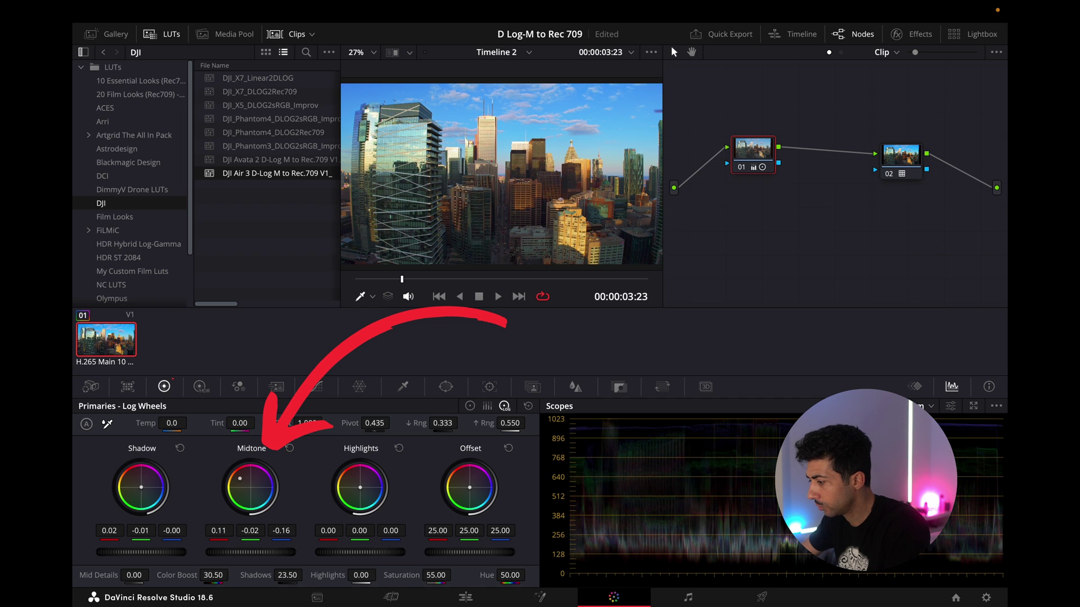
left_click_drag(253, 553, 268, 552)
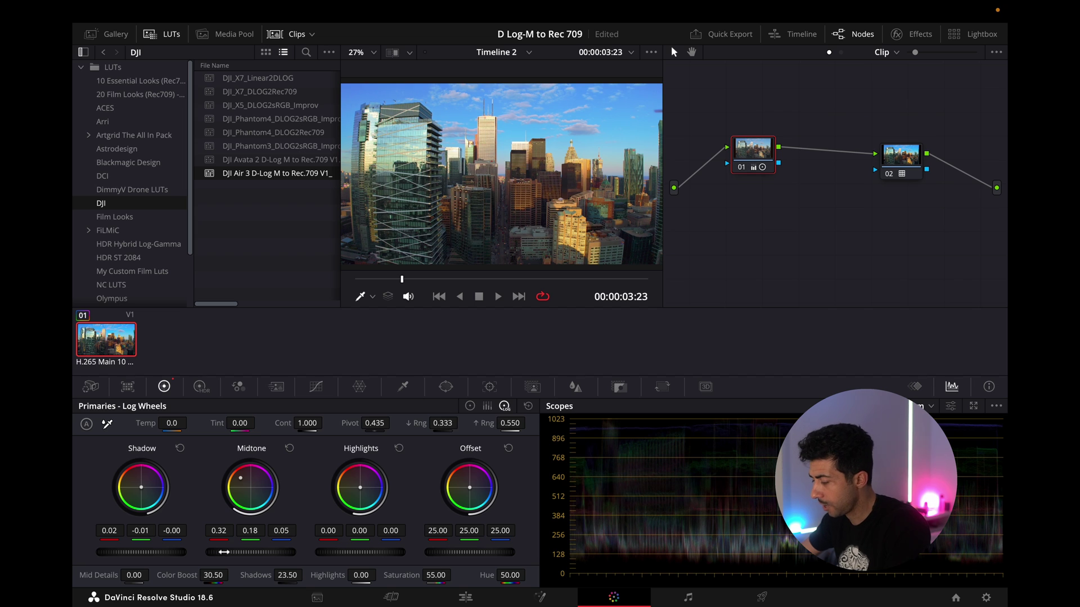
left_click_drag(365, 489, 358, 487)
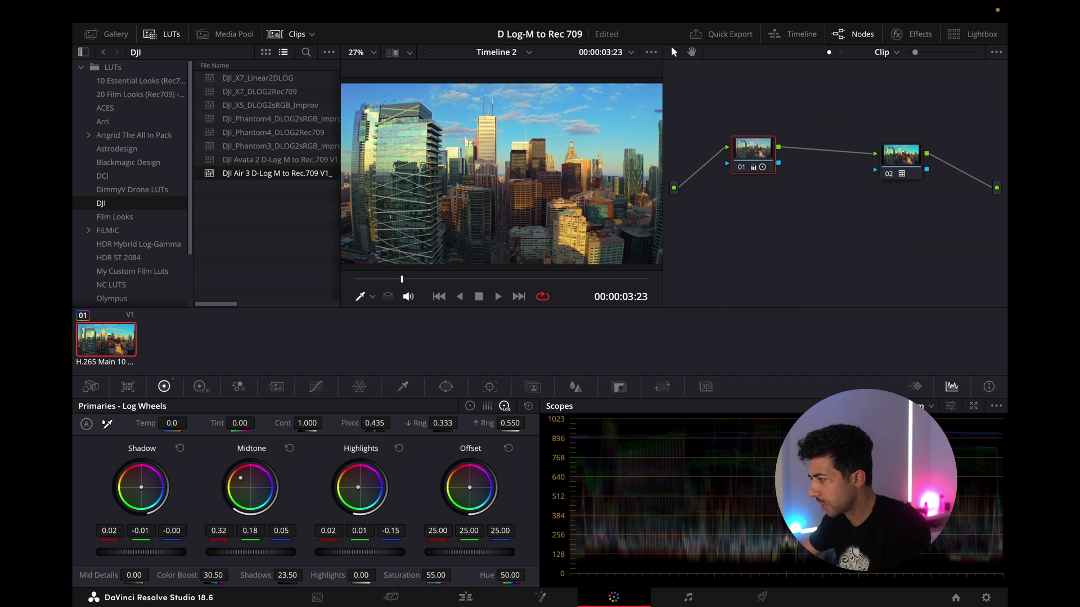
double_click(357, 488)
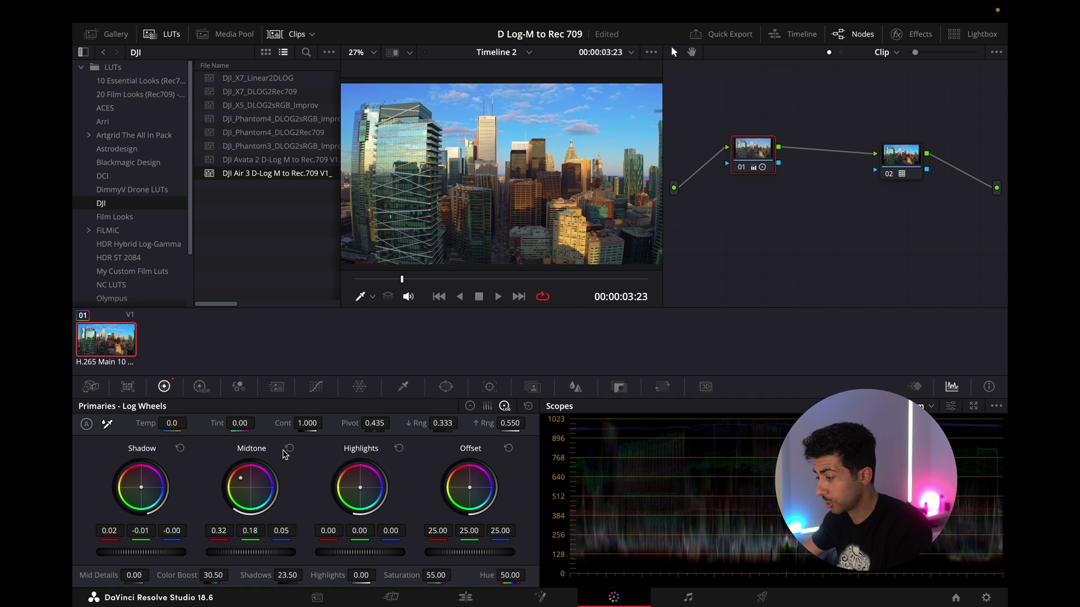
Step: On the High Dynamic Range wheels, tint the Highlight zone at angle 36.03 with strength 0.04 and set its falloff to 0.58
left_click(203, 390)
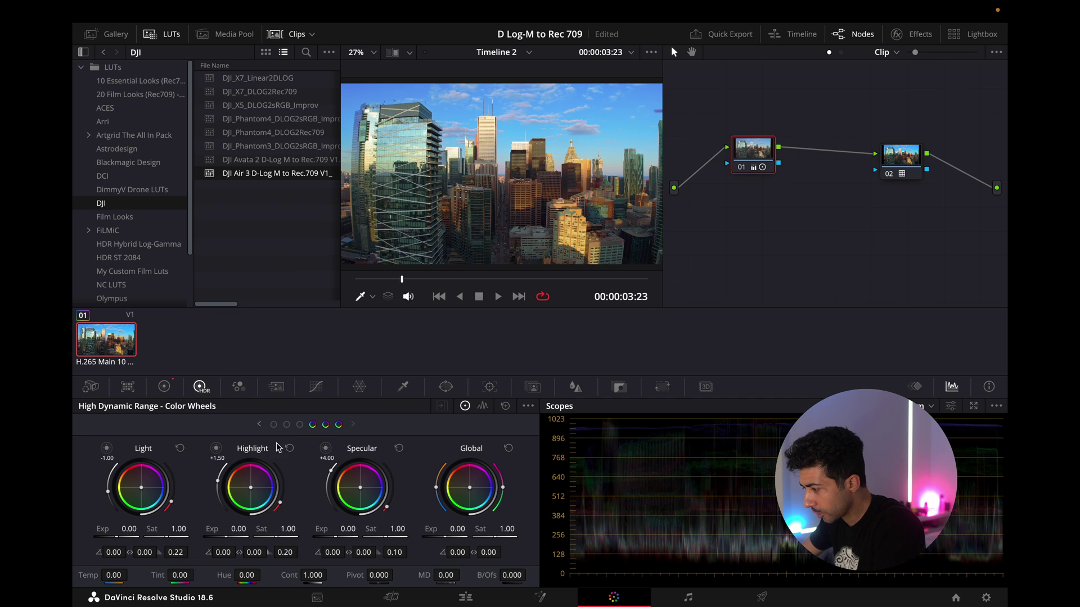
left_click(302, 425)
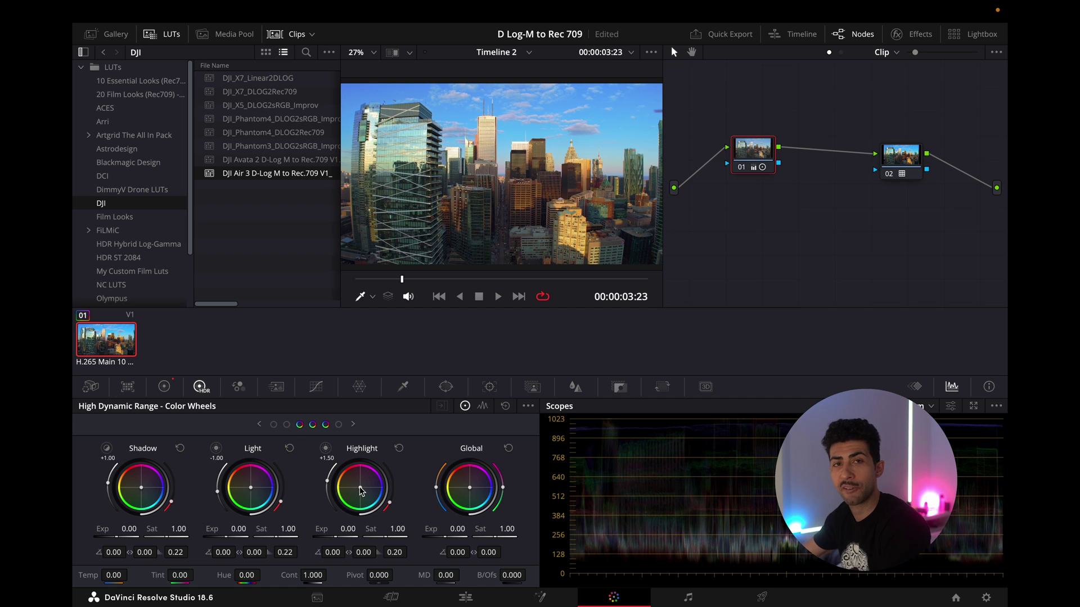
left_click_drag(360, 488, 360, 487)
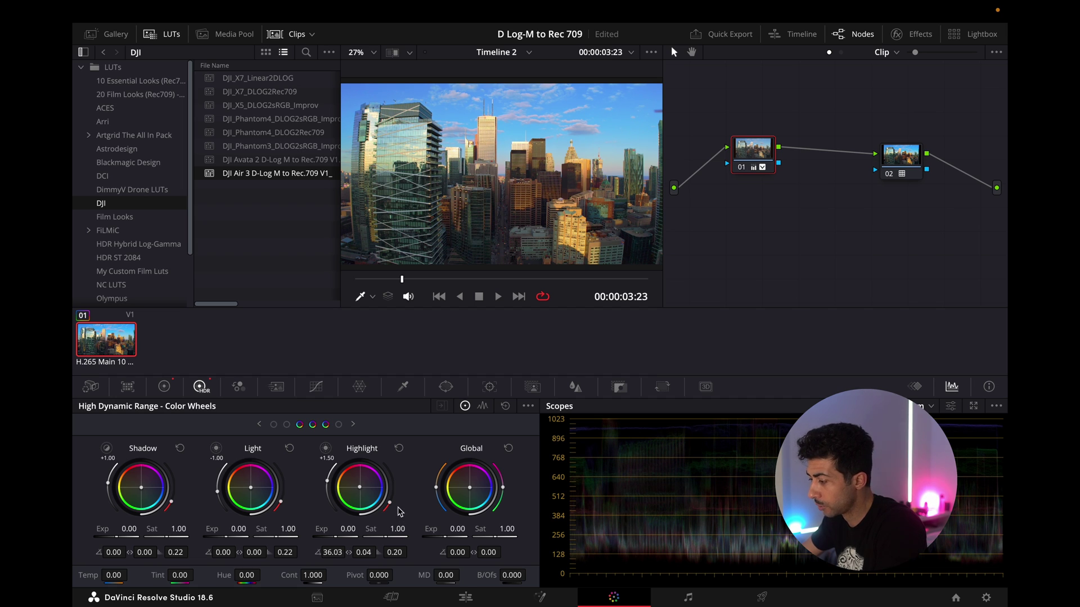
left_click_drag(392, 506, 324, 477)
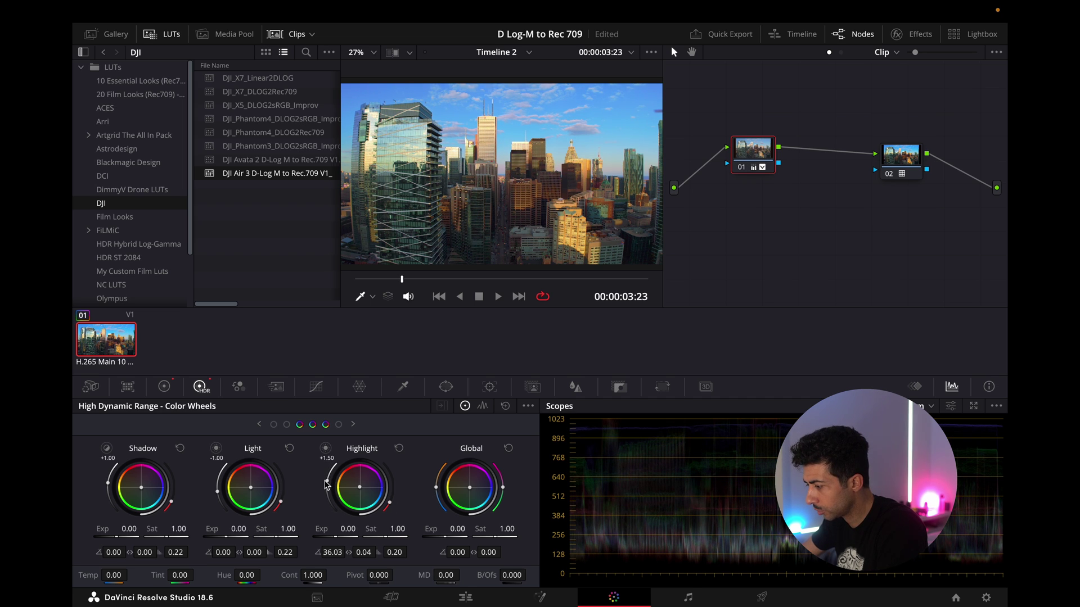
left_click_drag(394, 506, 398, 487)
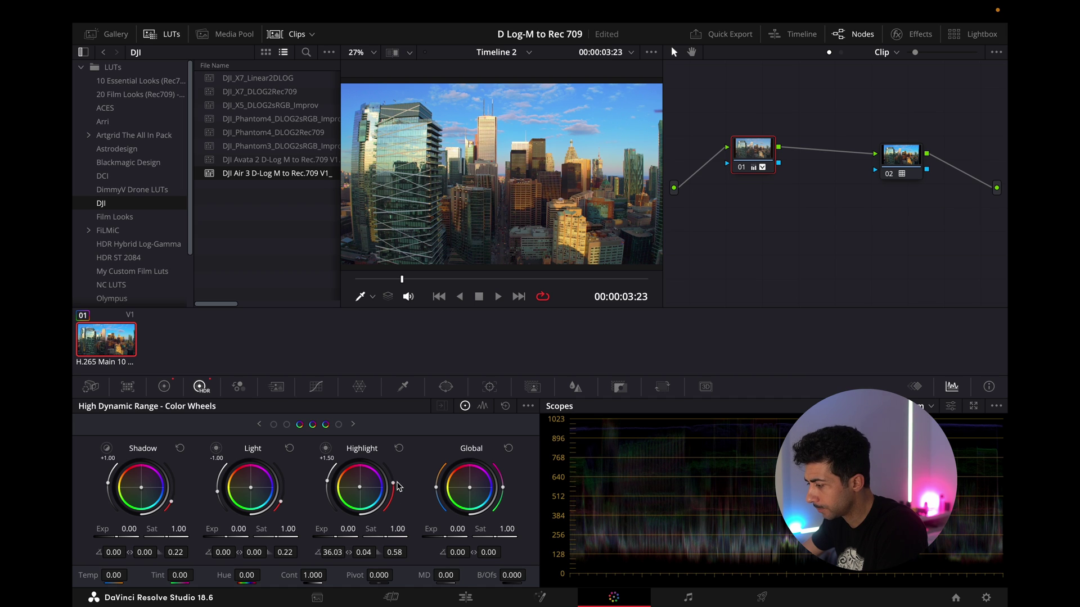
Step: Add a control point near the middle of node 01's custom curve, delete it, and add one again
left_click(316, 386)
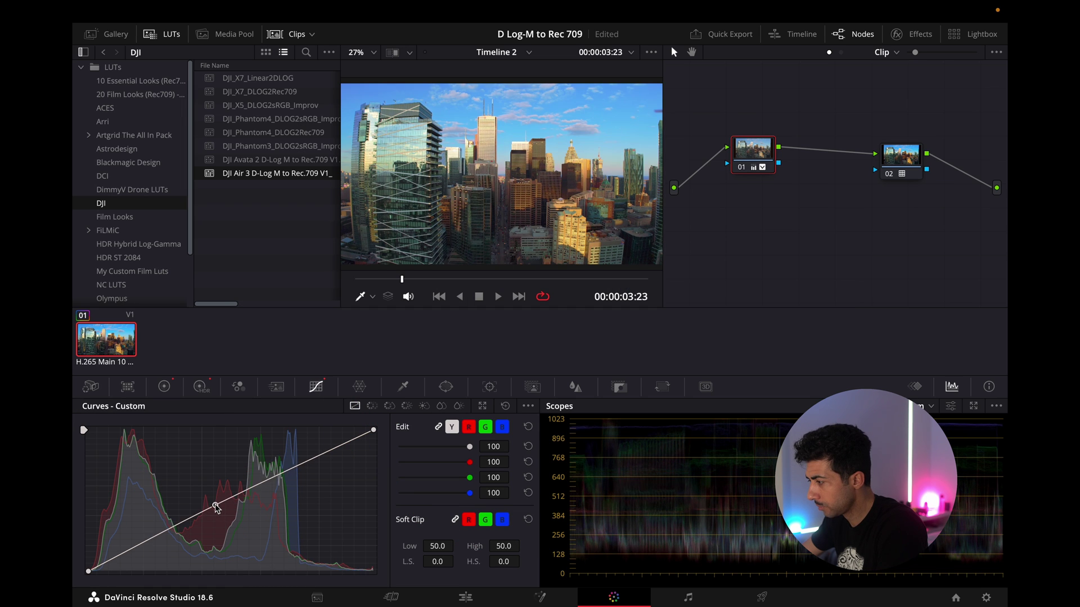
left_click(213, 503)
right_click(213, 504)
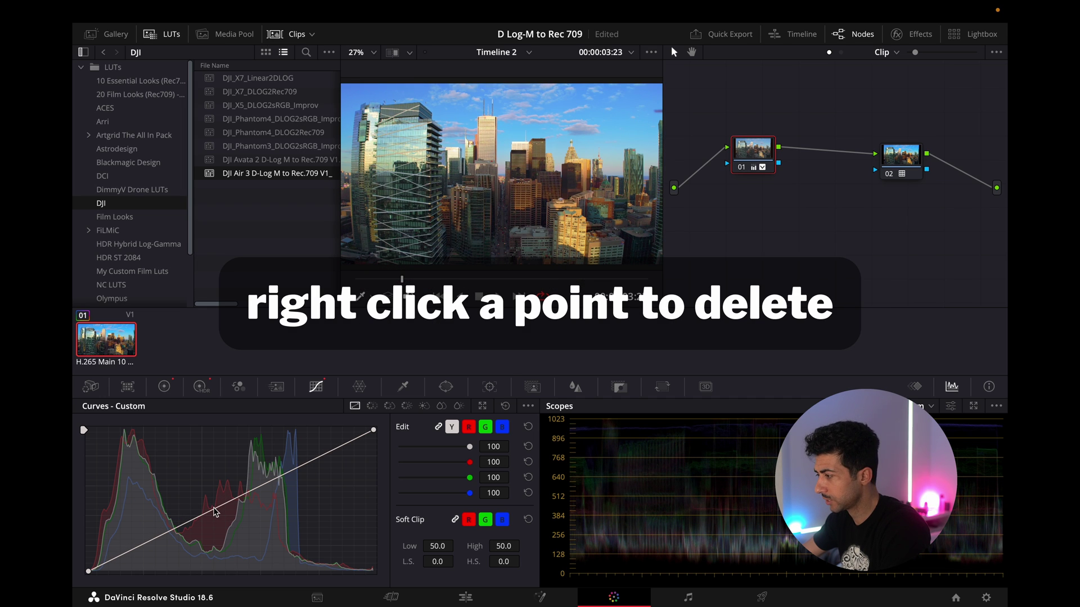
left_click(215, 509)
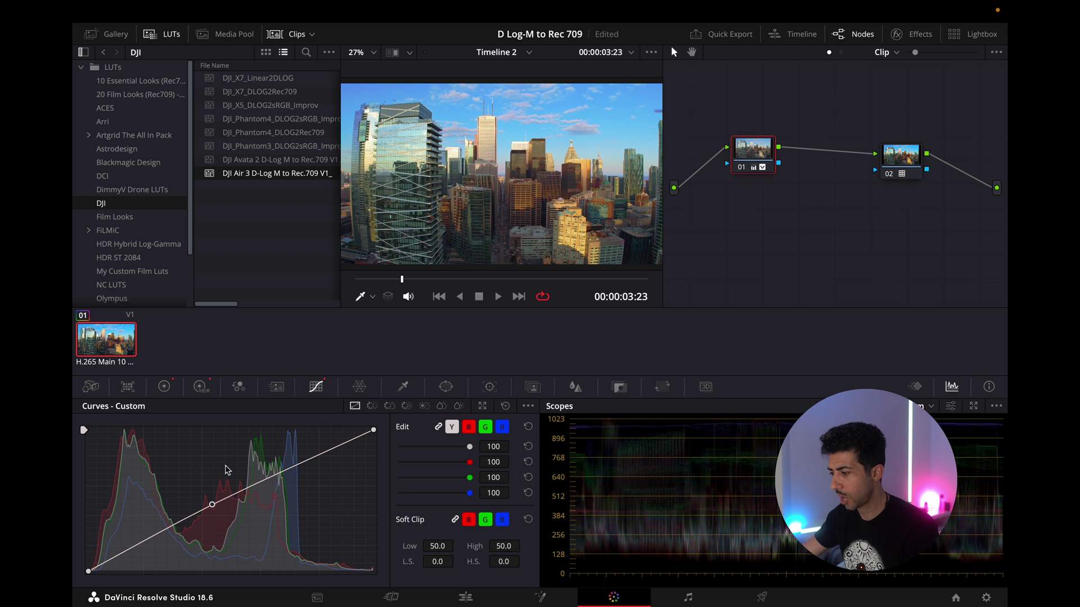
Step: In the primary color wheels of node 01, set Mid/Detail to 20
left_click(164, 387)
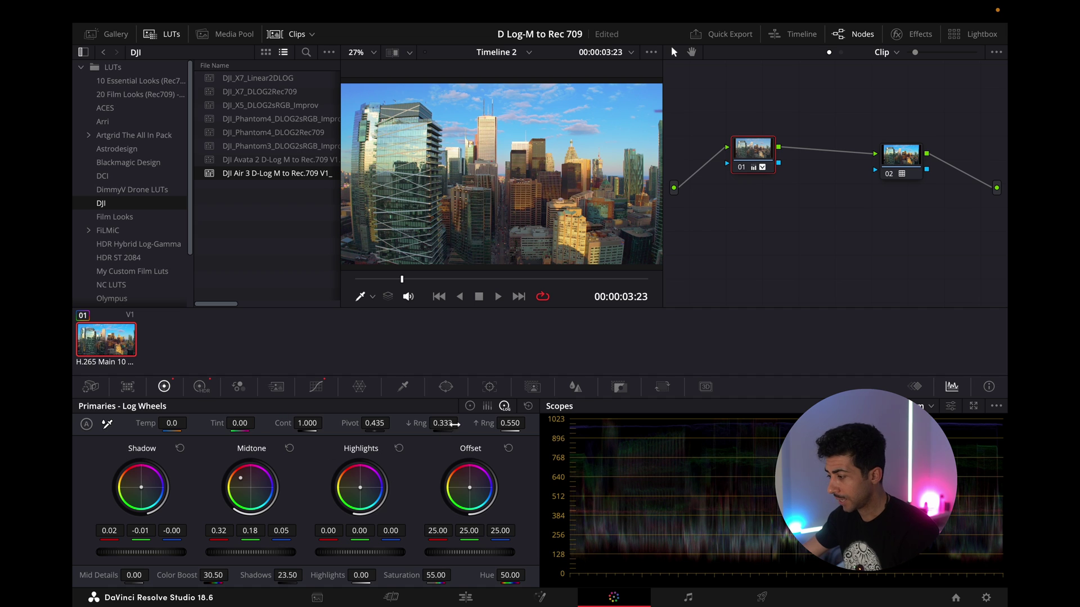
left_click(469, 410)
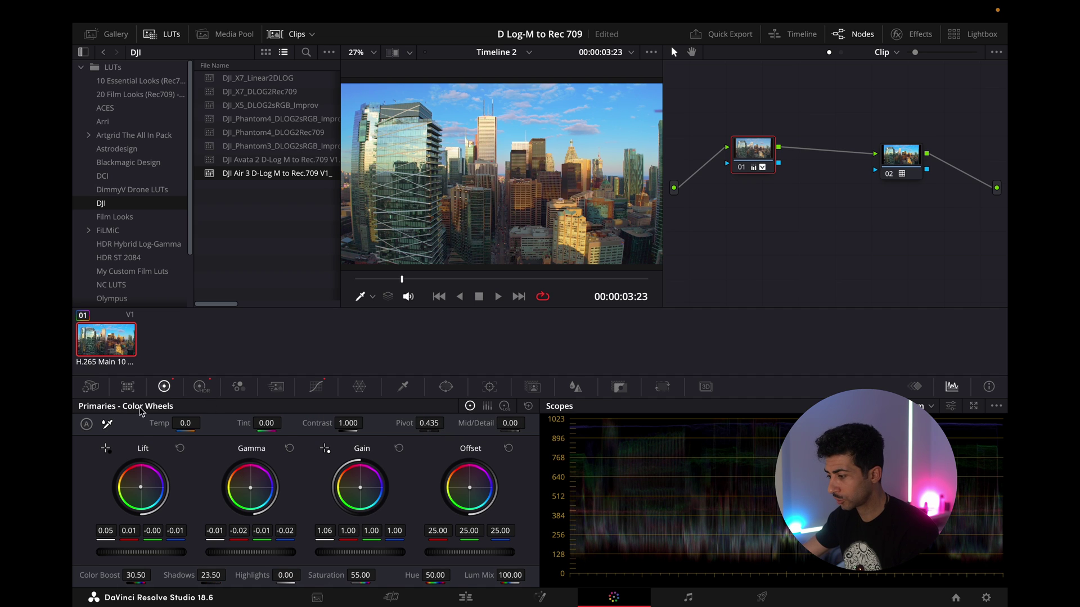
left_click_drag(518, 424, 461, 424)
mouse_move(529, 423)
left_mouse_down()
mouse_move(585, 423)
mouse_move(523, 423)
left_mouse_up()
double_click(518, 424)
type("20")
key("Return")
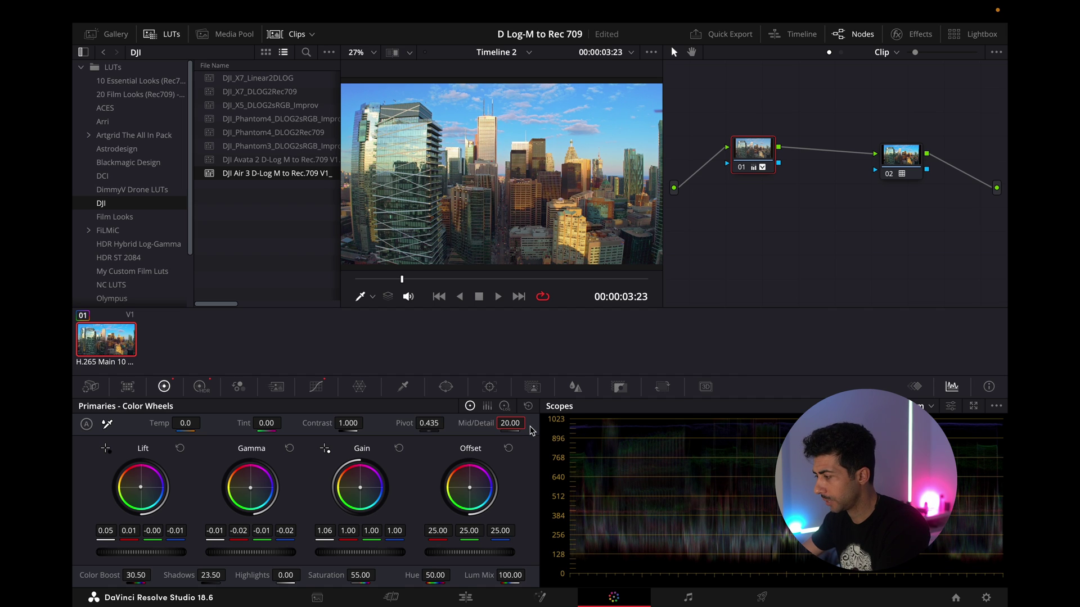
Step: View the clip full screen and compare the picture with the grade bypassed and enabled
key("super+f")
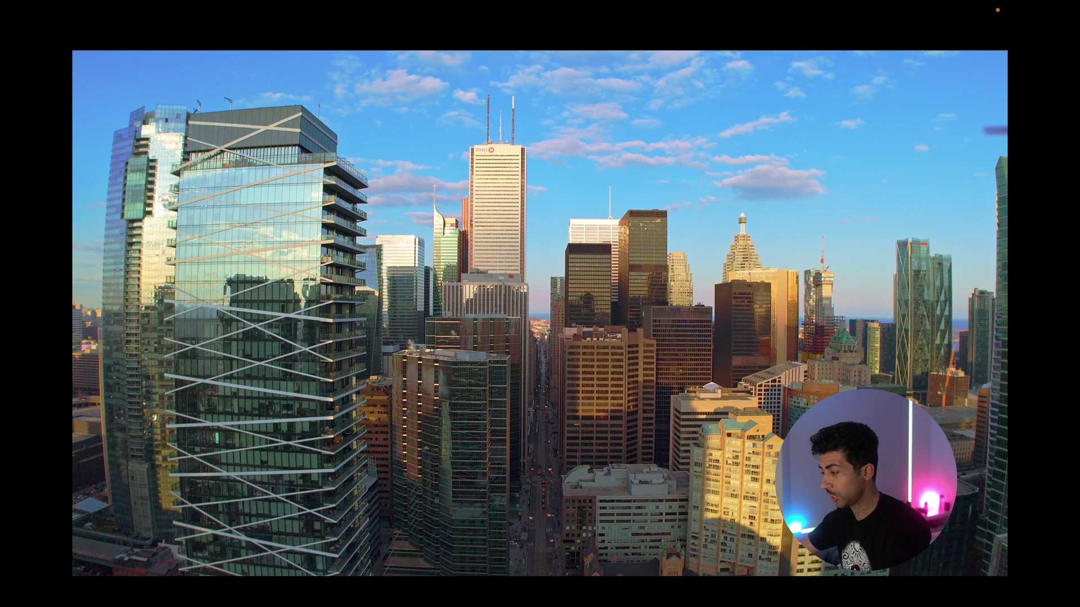
key("shift+d")
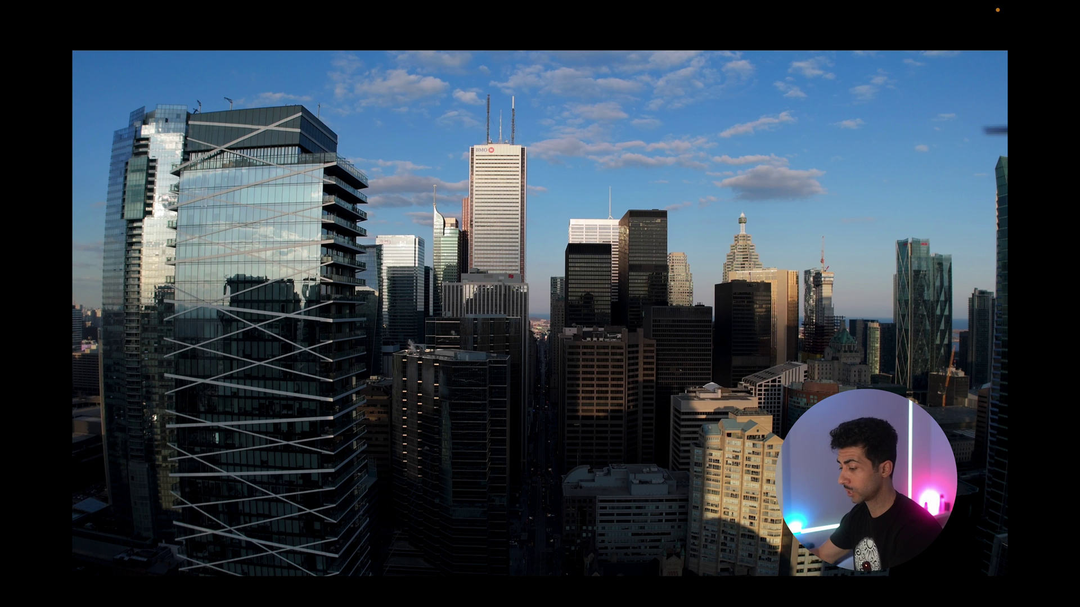
key("super+d")
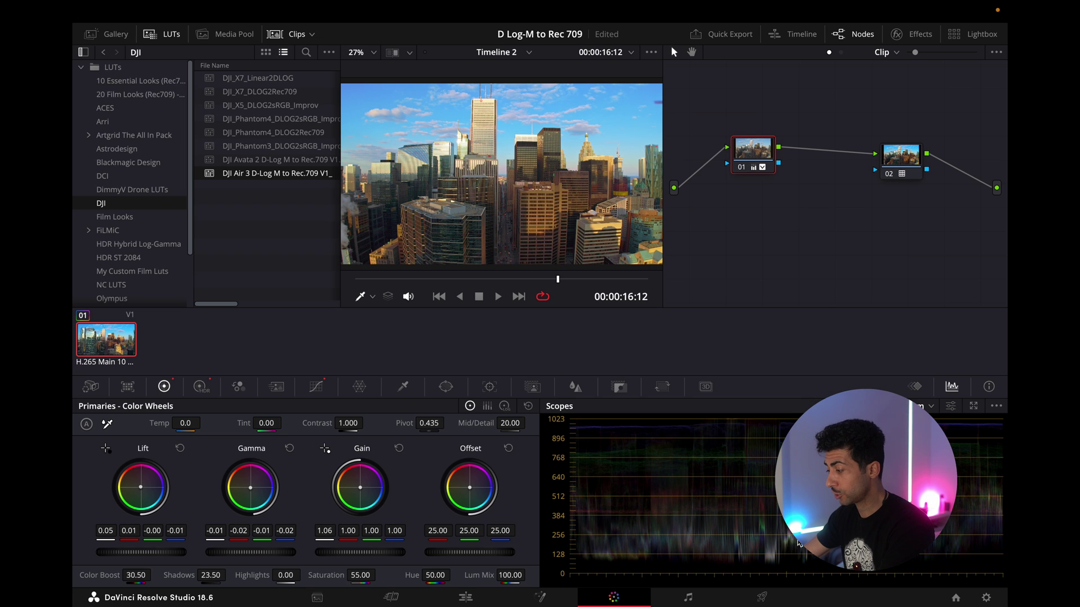
Step: Set up the render with the H.264 Master preset and MP4 format, and review the remaining video export settings
left_click(762, 598)
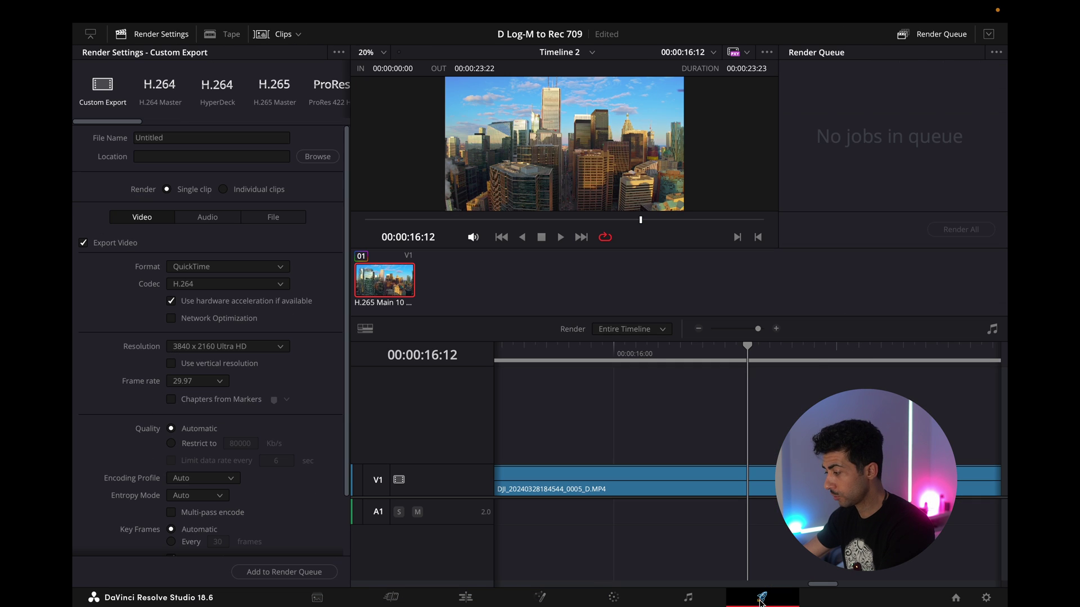
left_click(161, 87)
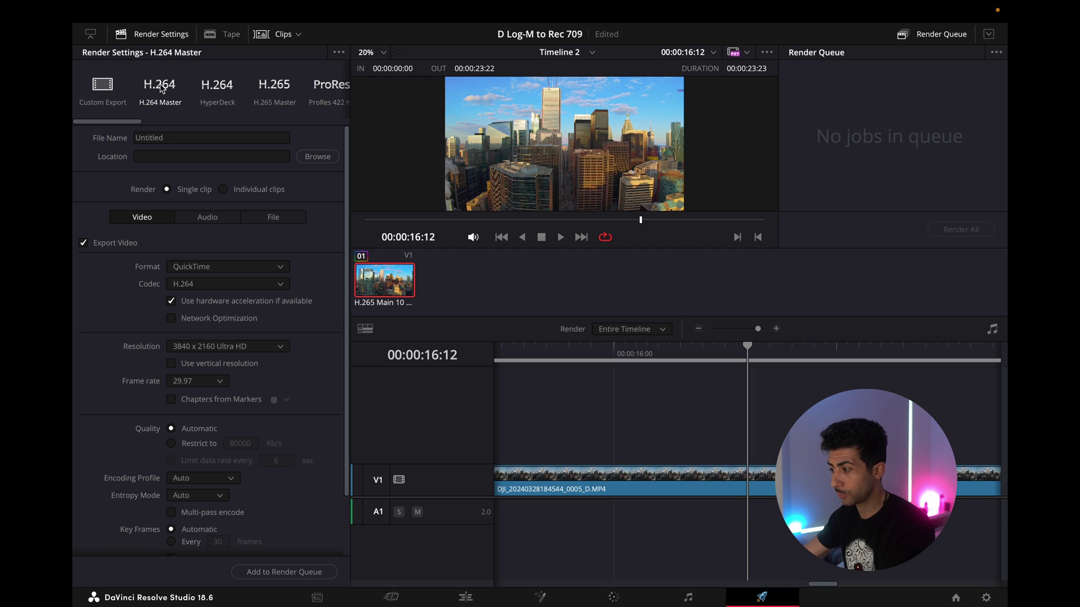
left_click(200, 269)
left_click(201, 350)
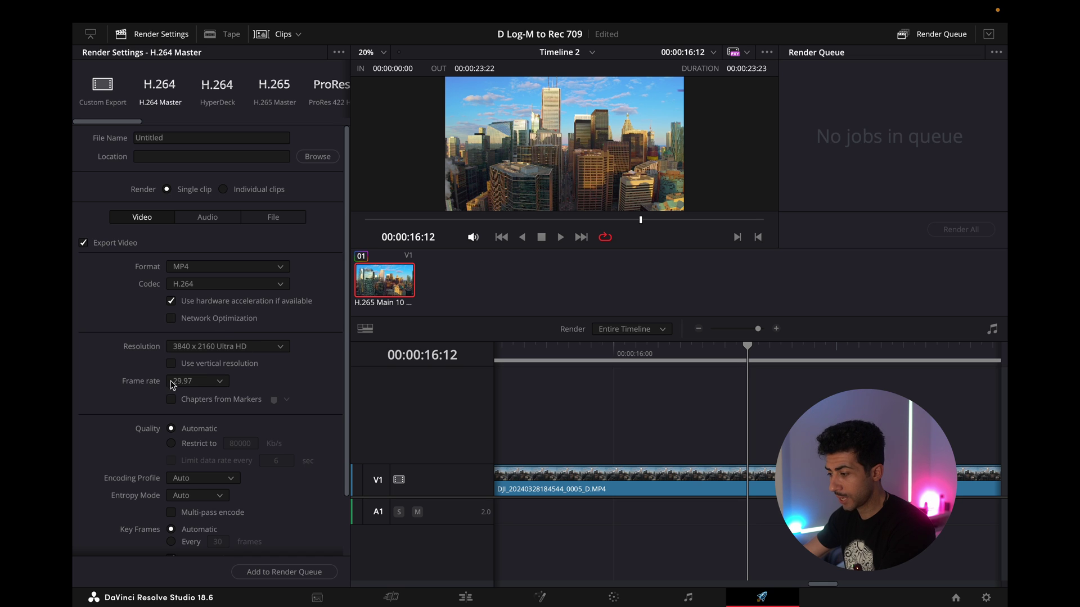
scroll(241, 387, "down", 4)
scroll(241, 388, "up", 4)
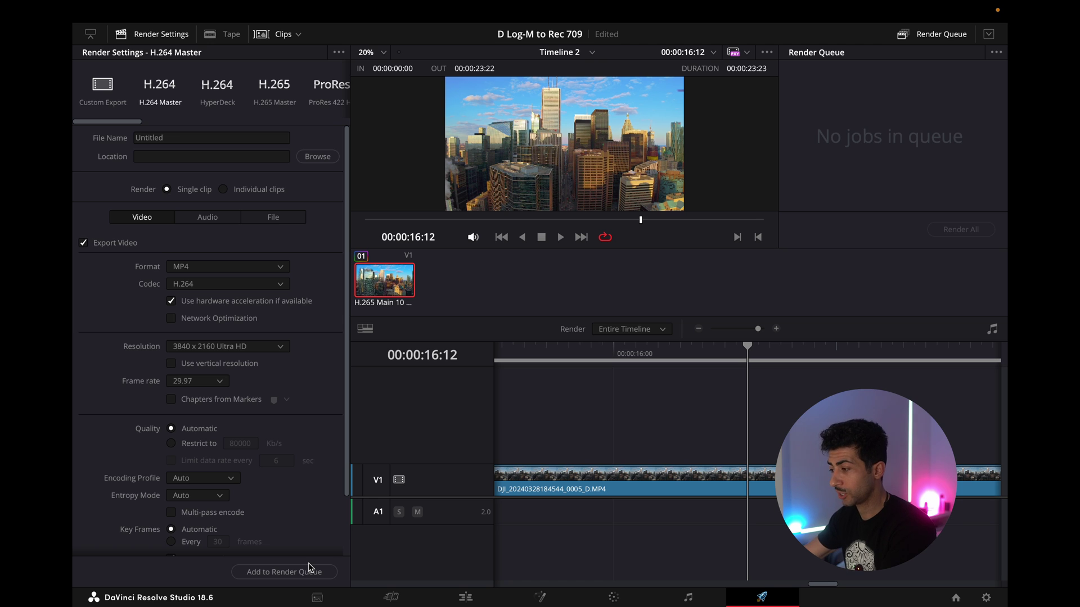
Step: Go back to the start of Timeline 2 on the Edit page and check the project's color management settings without changing them
left_click(480, 597)
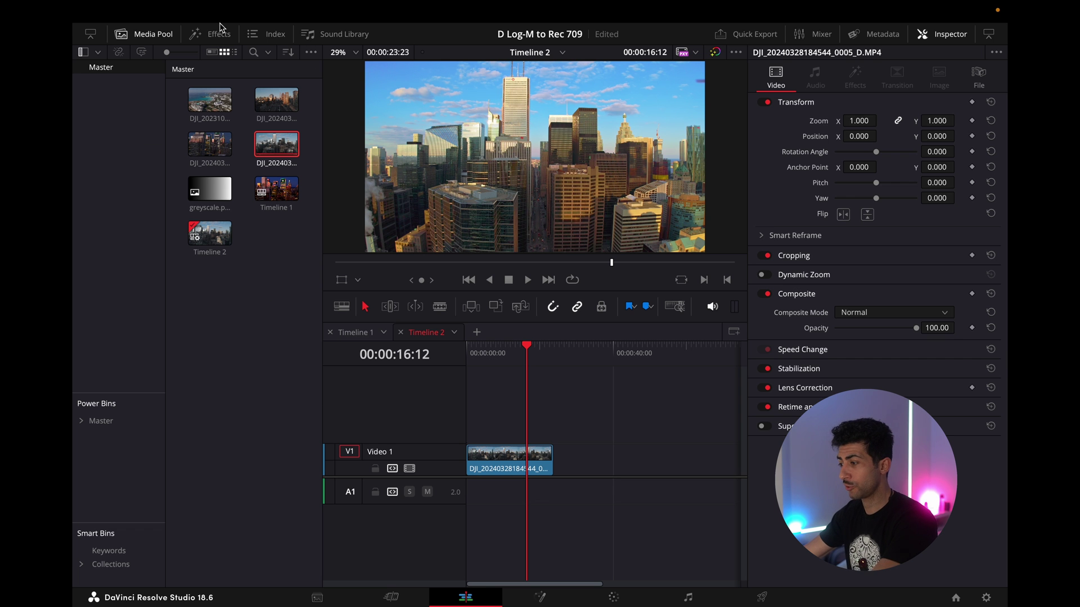
key("Home")
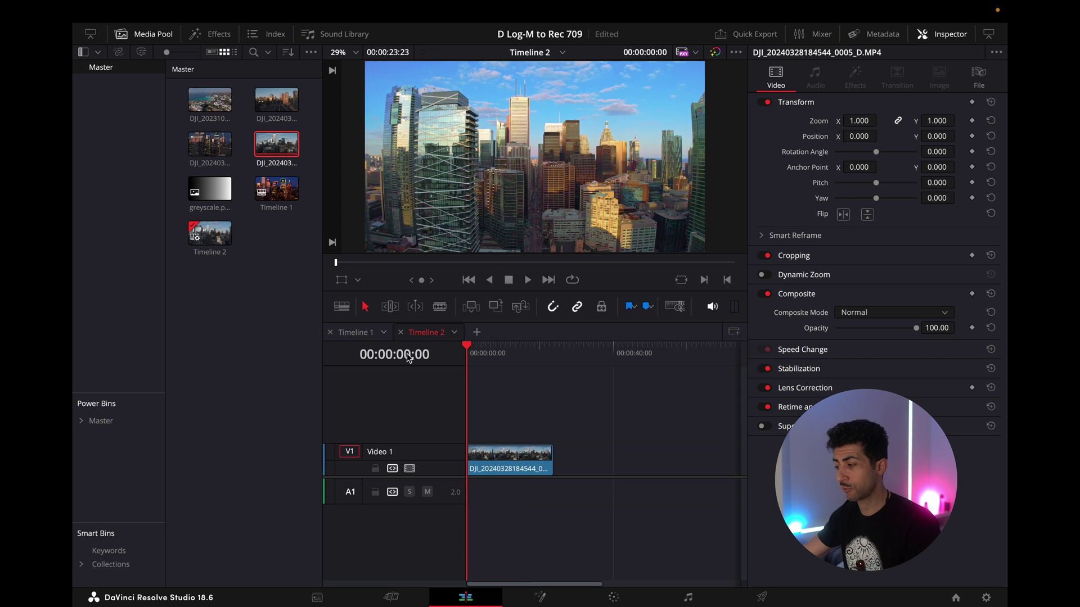
left_click(227, 263)
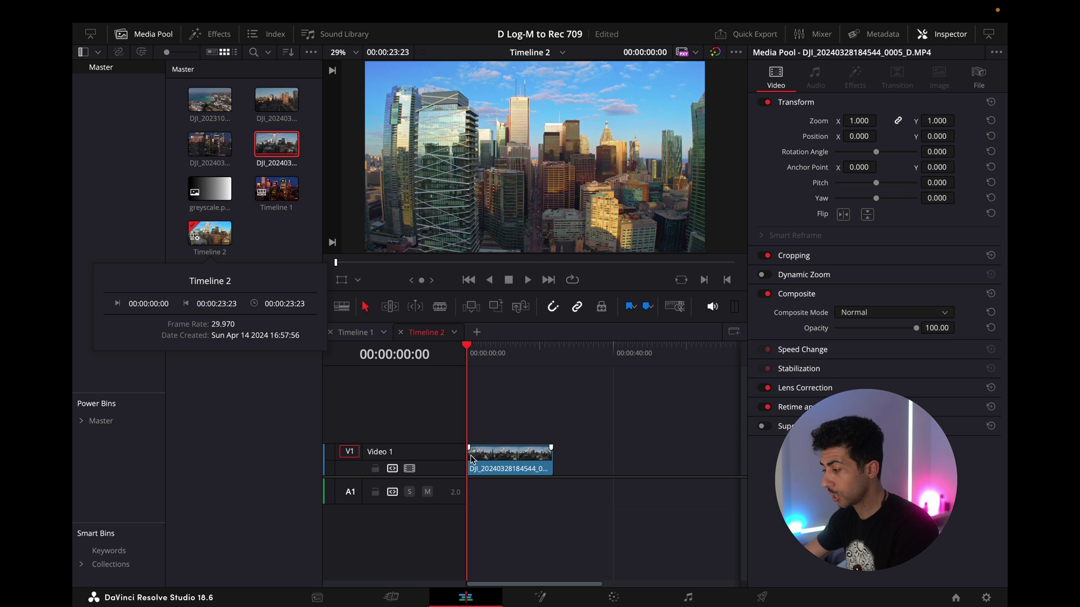
left_click(986, 597)
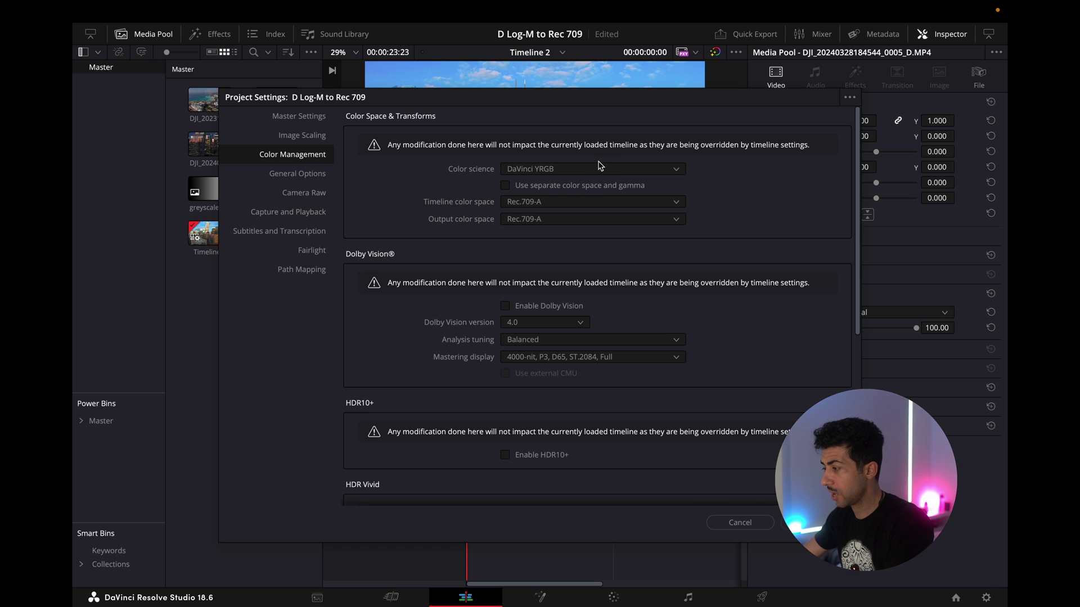
left_click(755, 523)
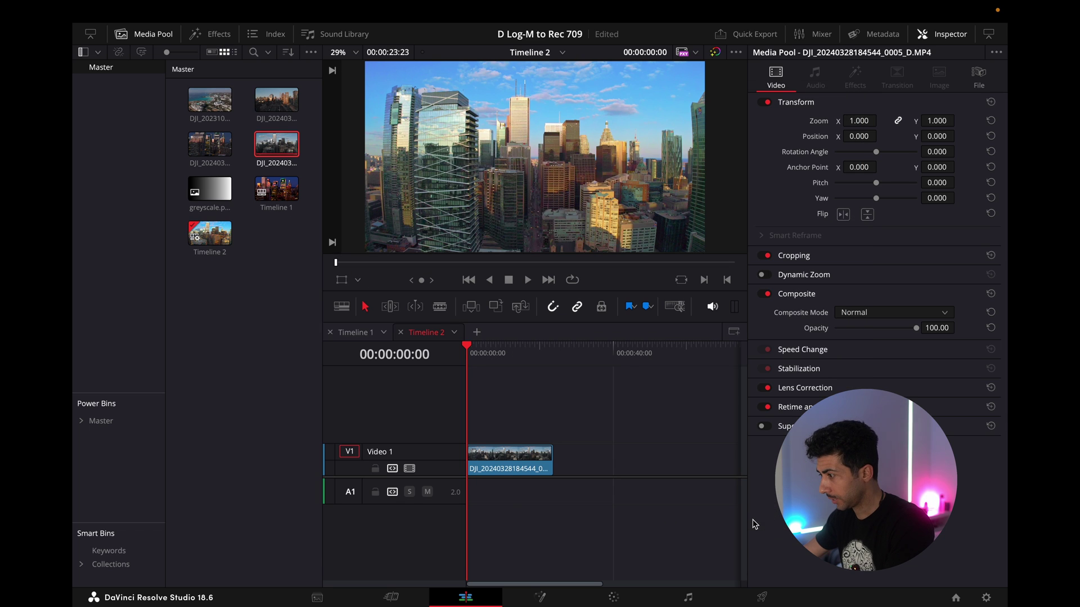
Step: Open Timeline 1 for grading and review the grades and node trees of clips 03, 01, 04, 06 and 08
left_click(367, 333)
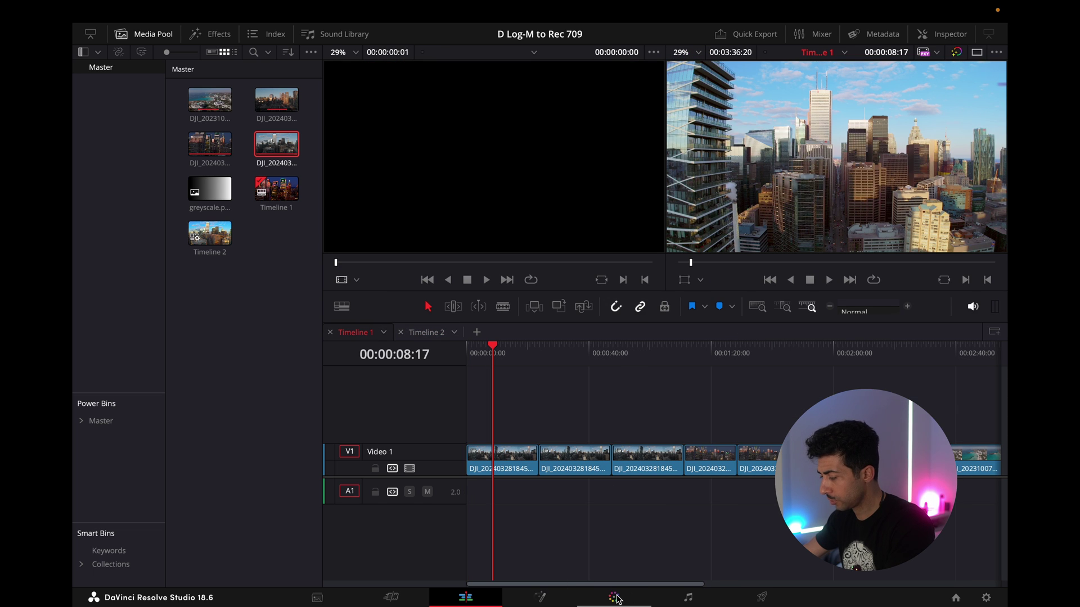
left_click(614, 597)
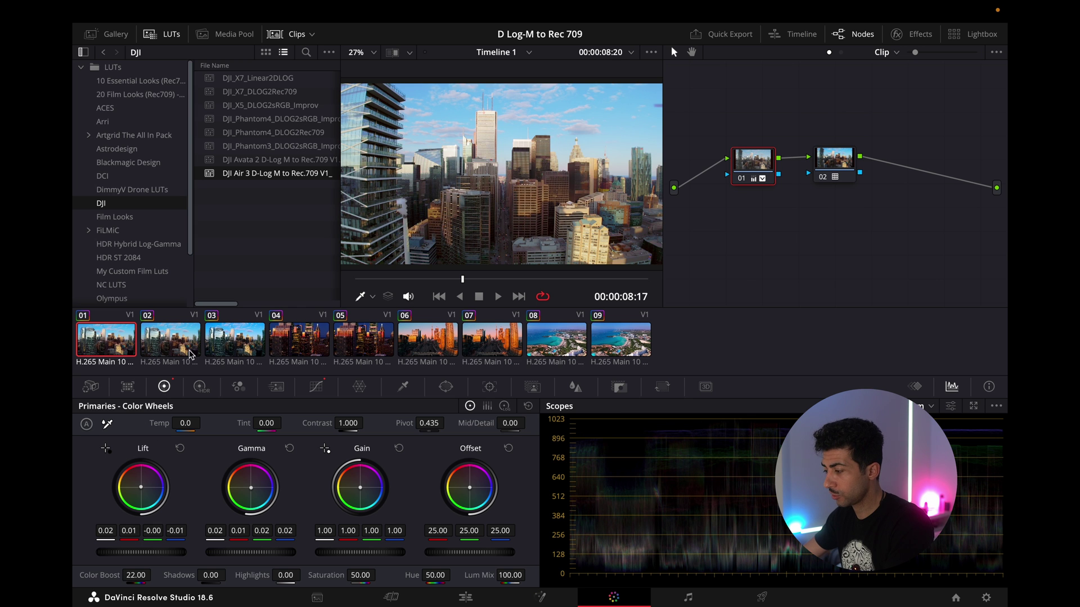
left_click(246, 343)
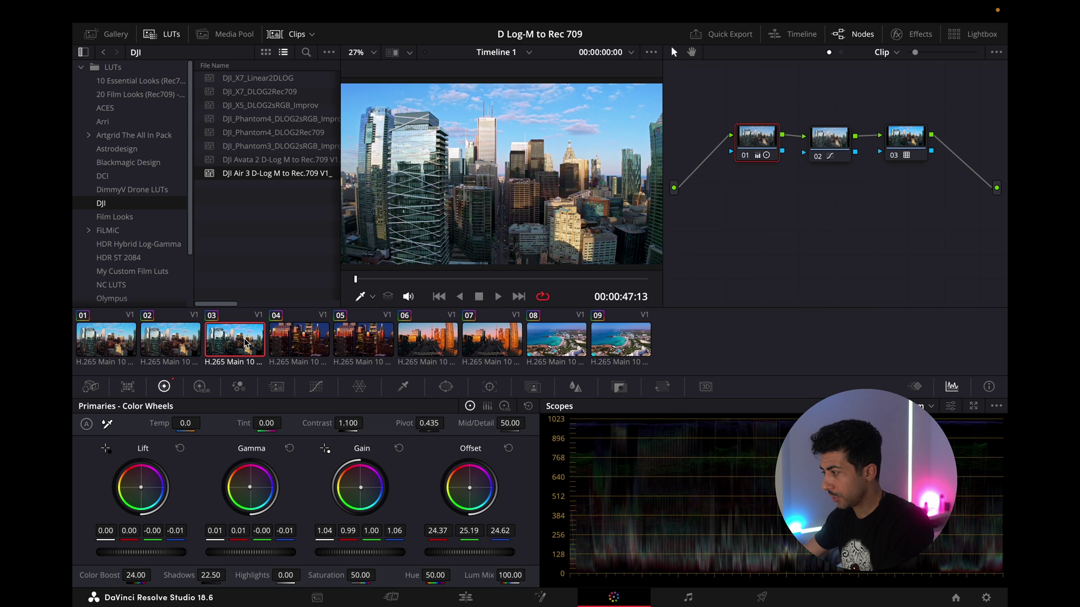
left_click(109, 346)
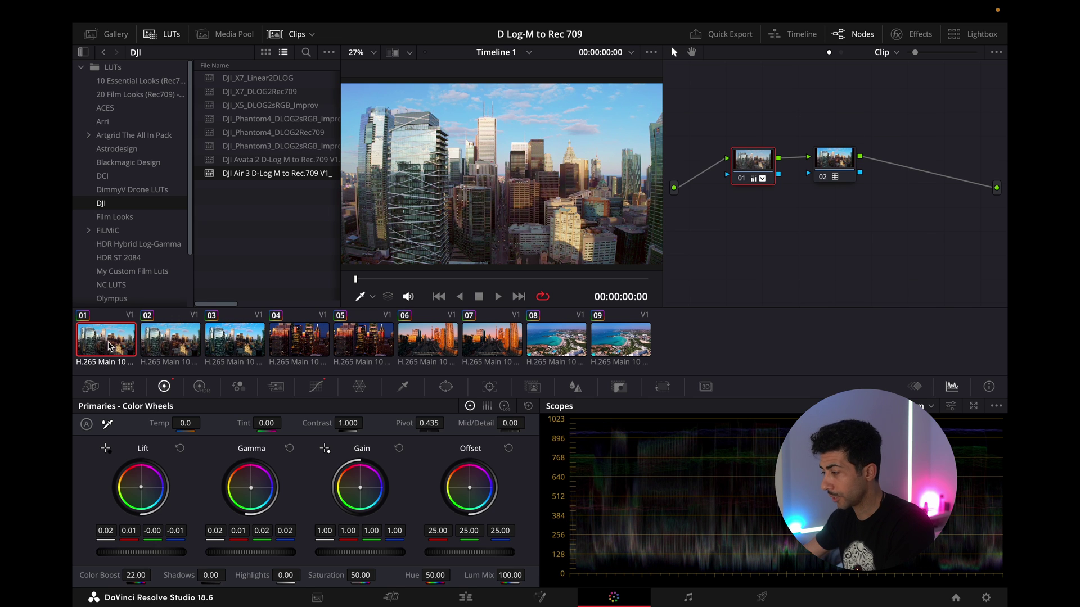
left_click(298, 353)
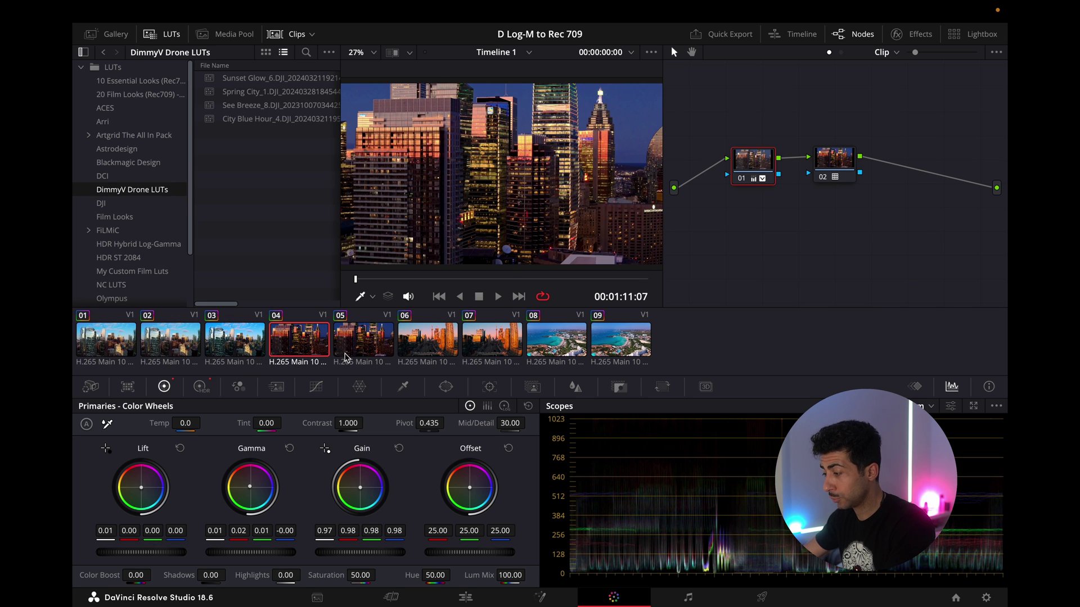
left_click(417, 352)
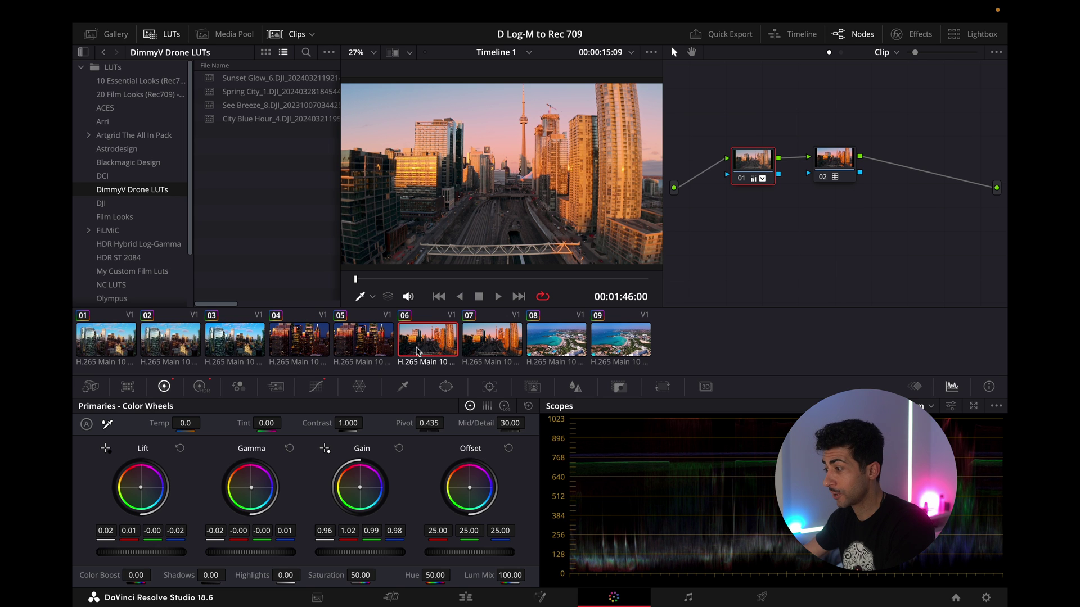
left_click(563, 348)
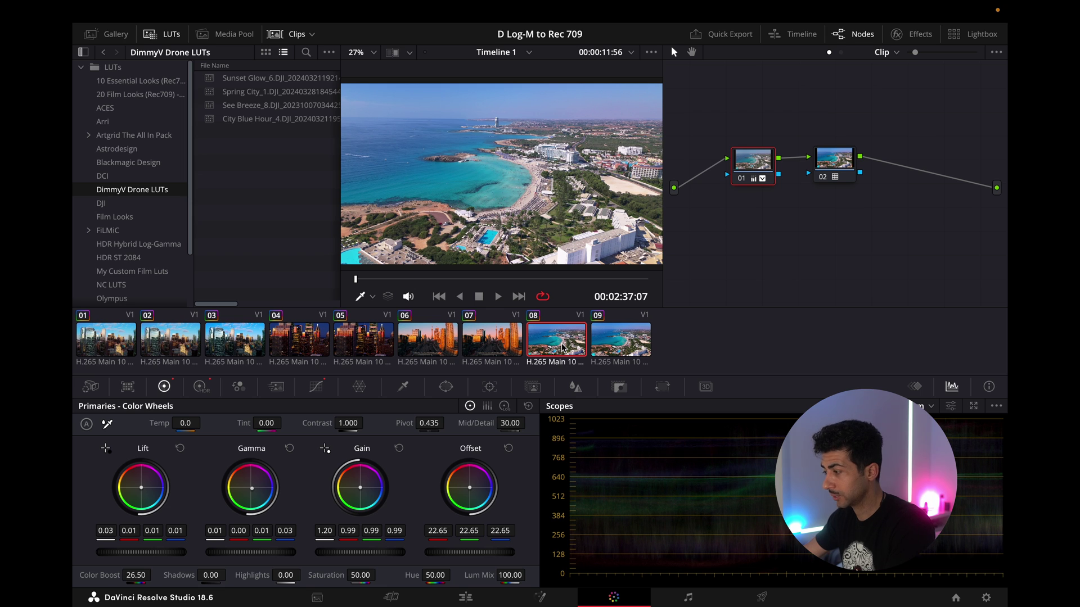